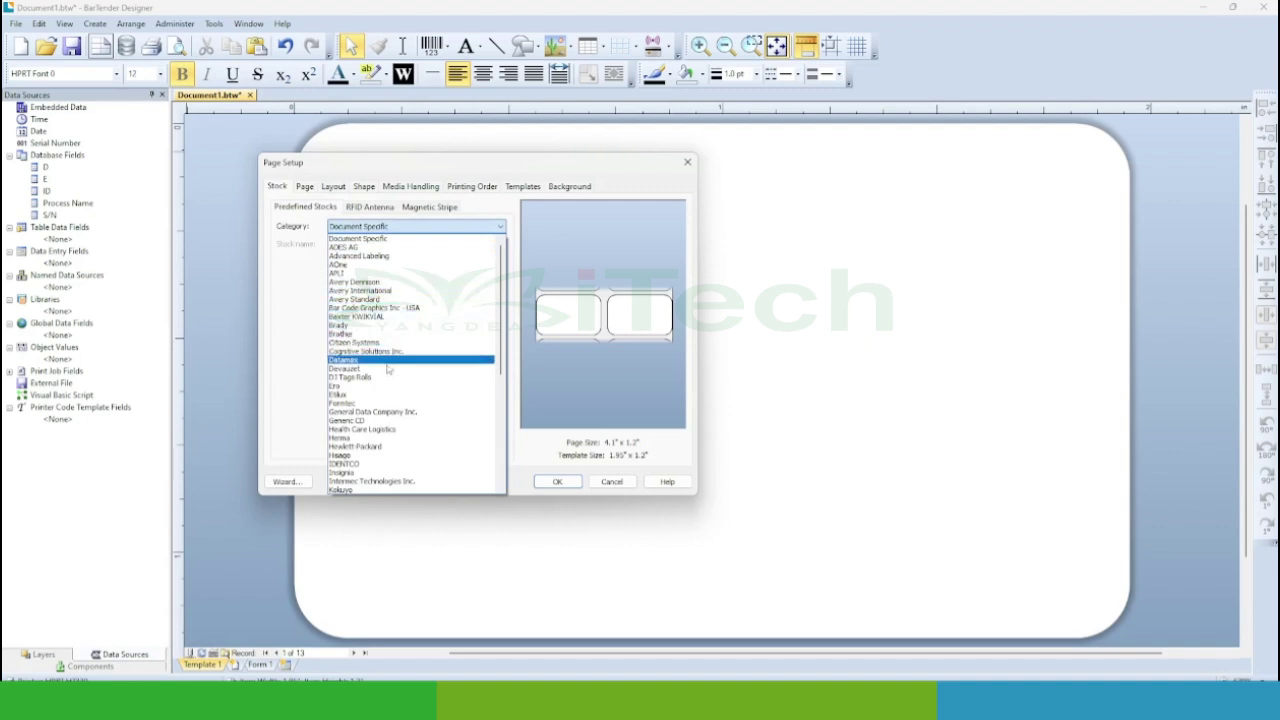
Choose the DJ Tags Rolls stock category and try several of its predefined stocks in the preview
left_click(385, 378)
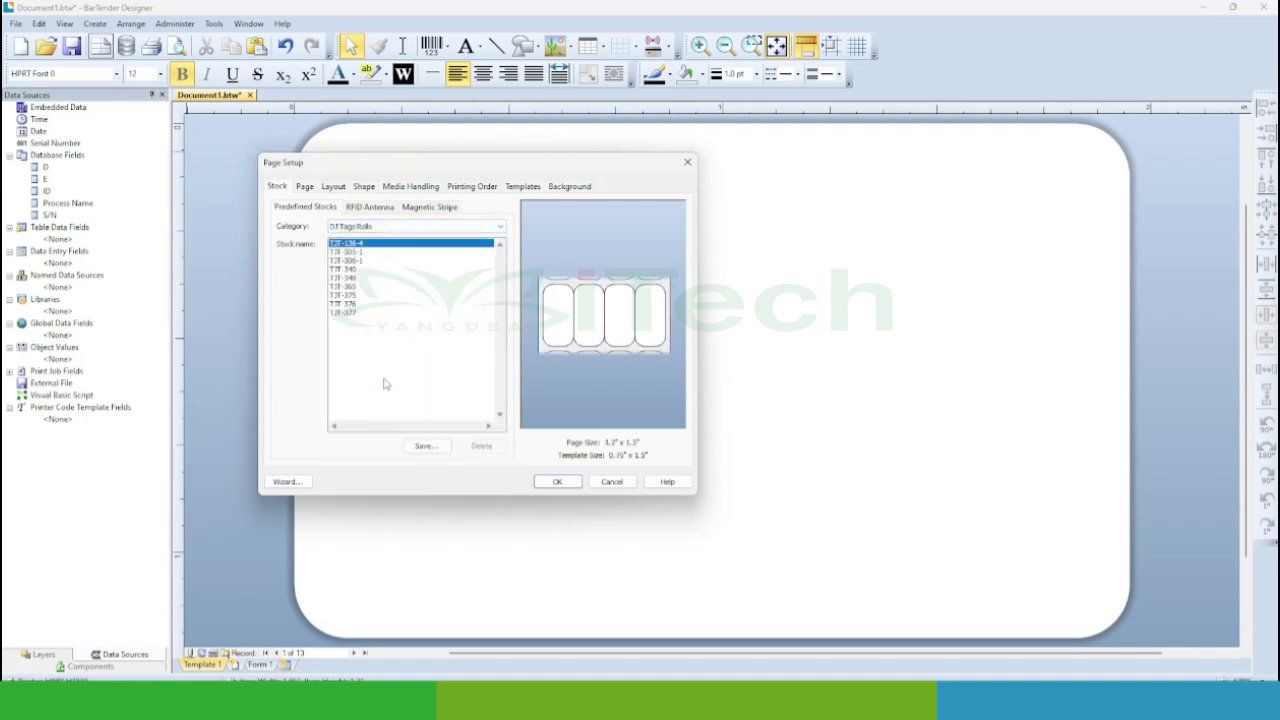
left_click(390, 278)
left_click(366, 287)
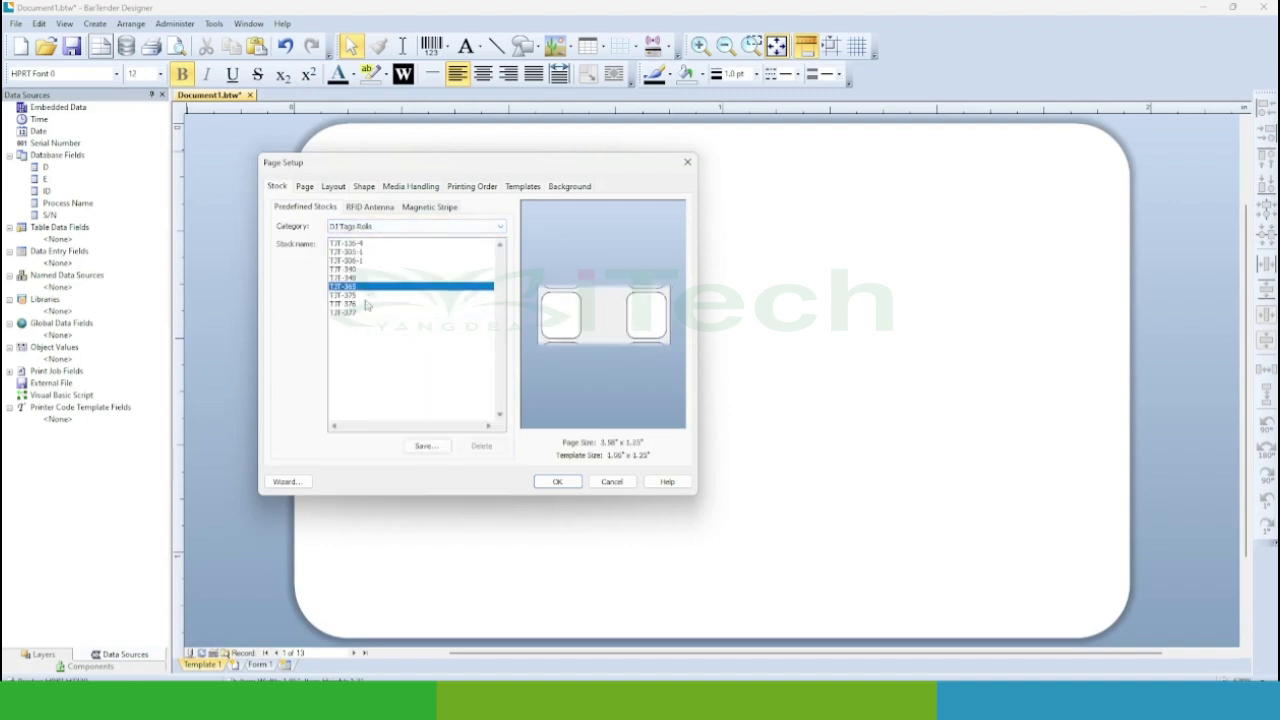
left_click(366, 296)
left_click(379, 287)
left_click(384, 252)
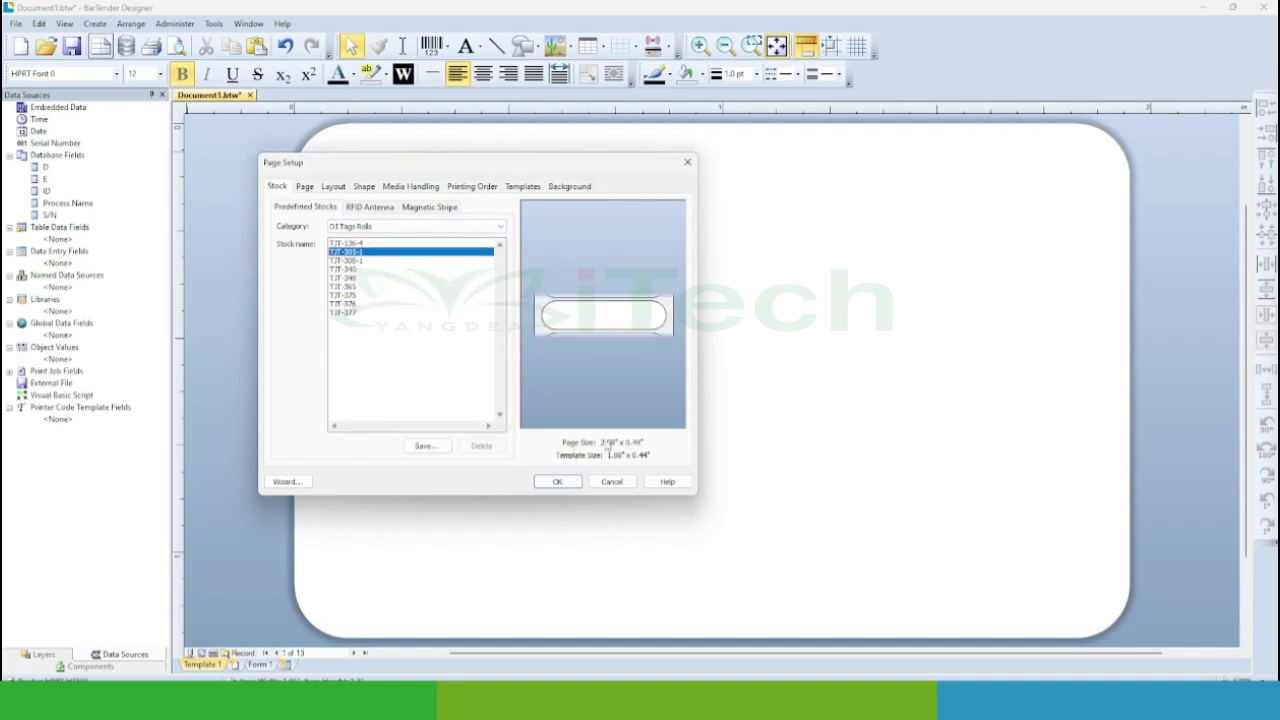
left_click(408, 312)
left_click(360, 296)
left_click(365, 252)
Review the RFID Antenna and Magnetic Stripe stock options, ending back at the predefined stocks
left_click(369, 206)
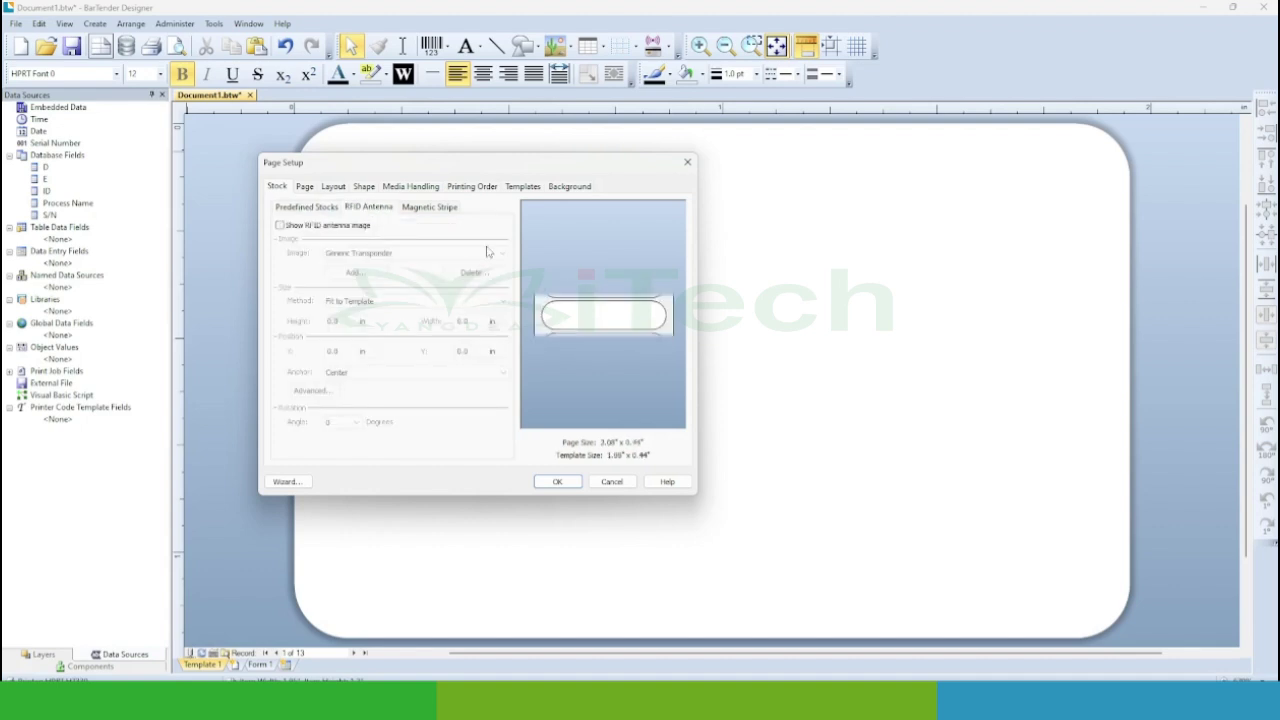
left_click(428, 208)
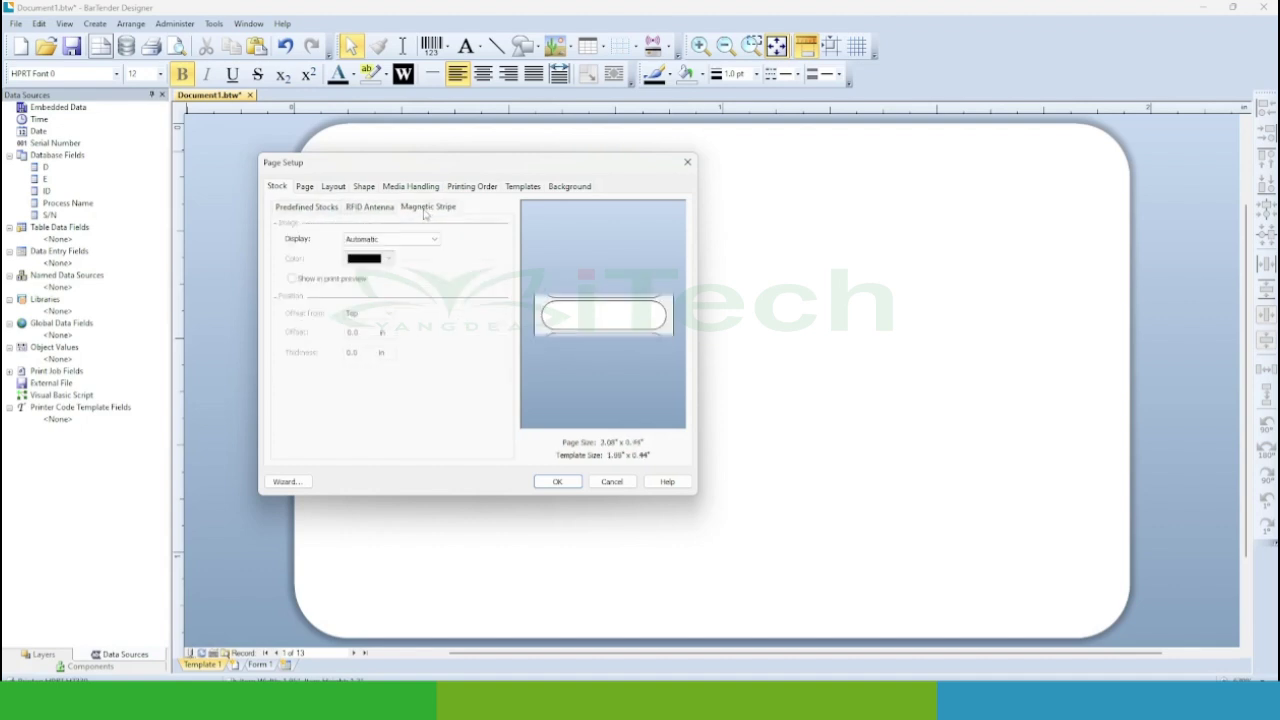
left_click(302, 208)
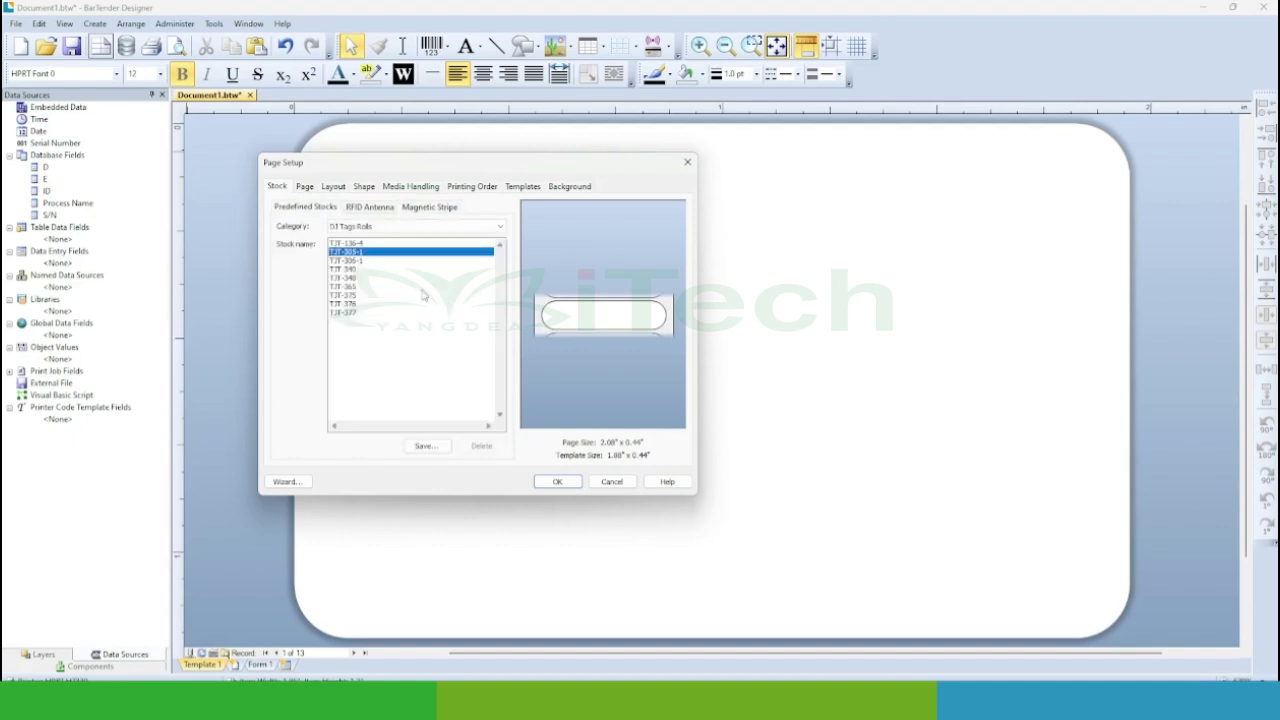
Try the IDENTCO and Intermec Technologies Inc. predefined stock categories
left_click(378, 226)
left_click(366, 321)
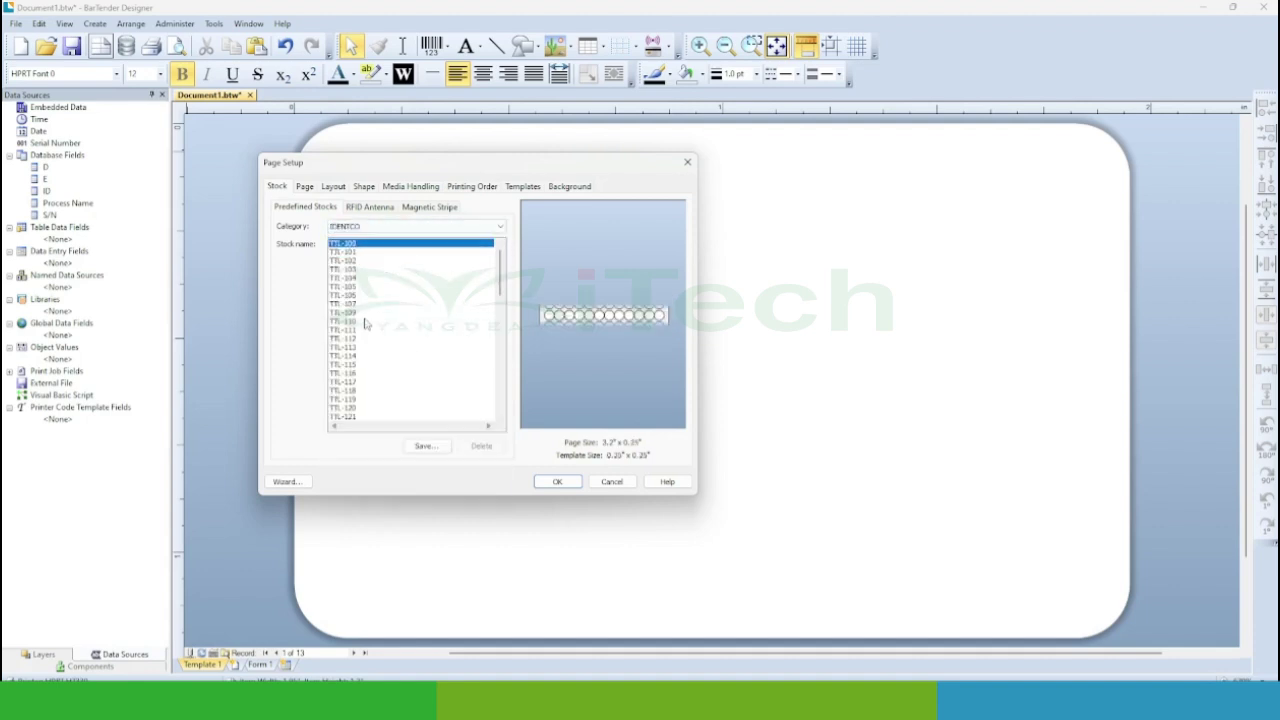
left_click(381, 229)
left_click(375, 258)
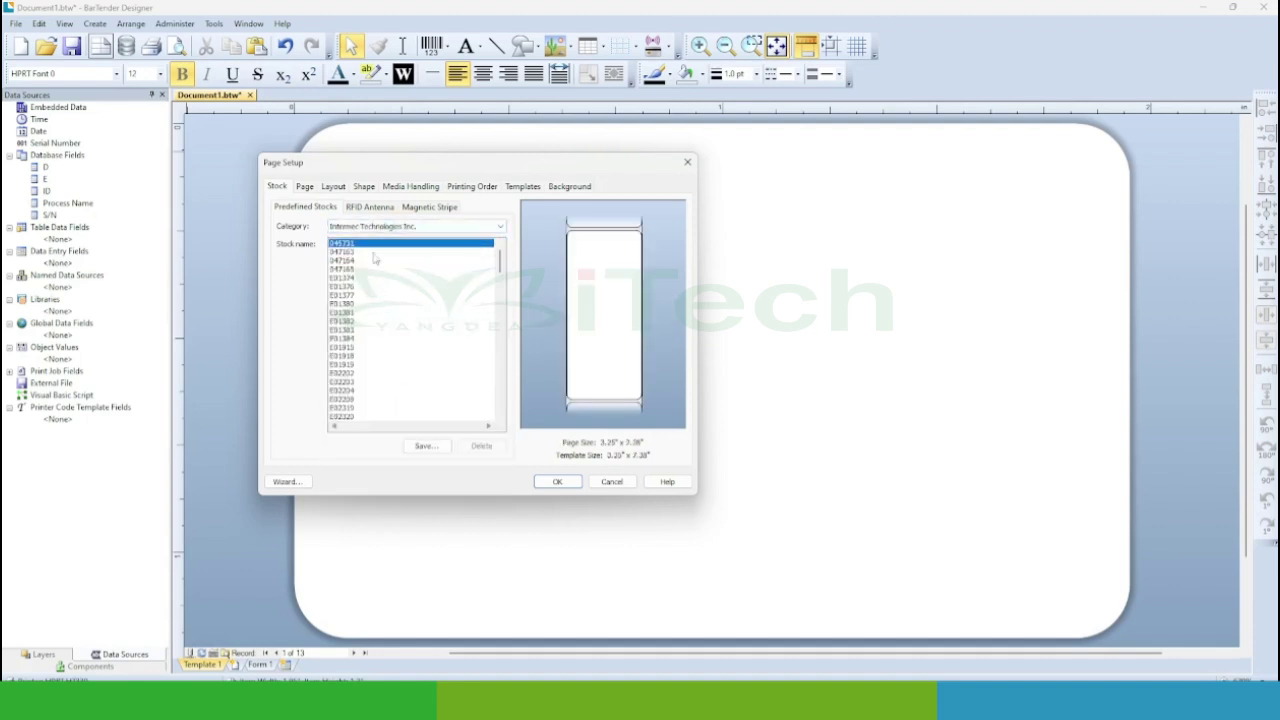
Set the predefined stock category to Document Specific
left_click(305, 188)
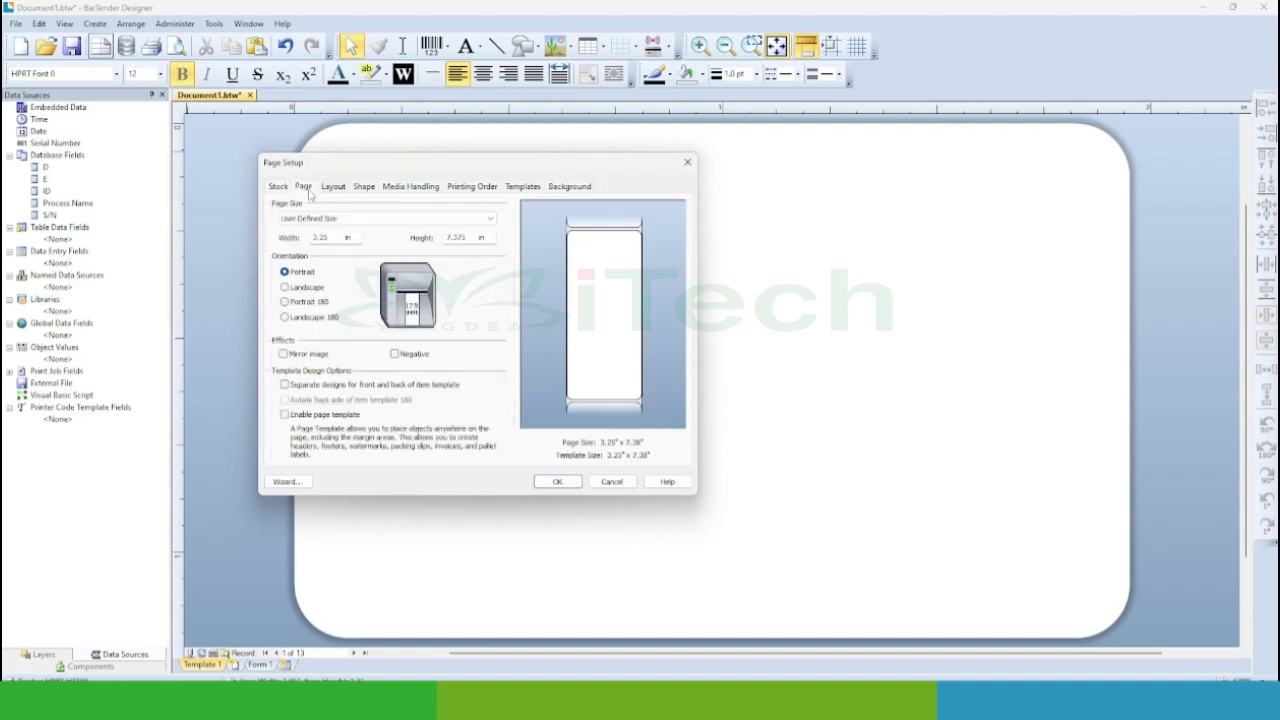
left_click(280, 188)
left_click(364, 228)
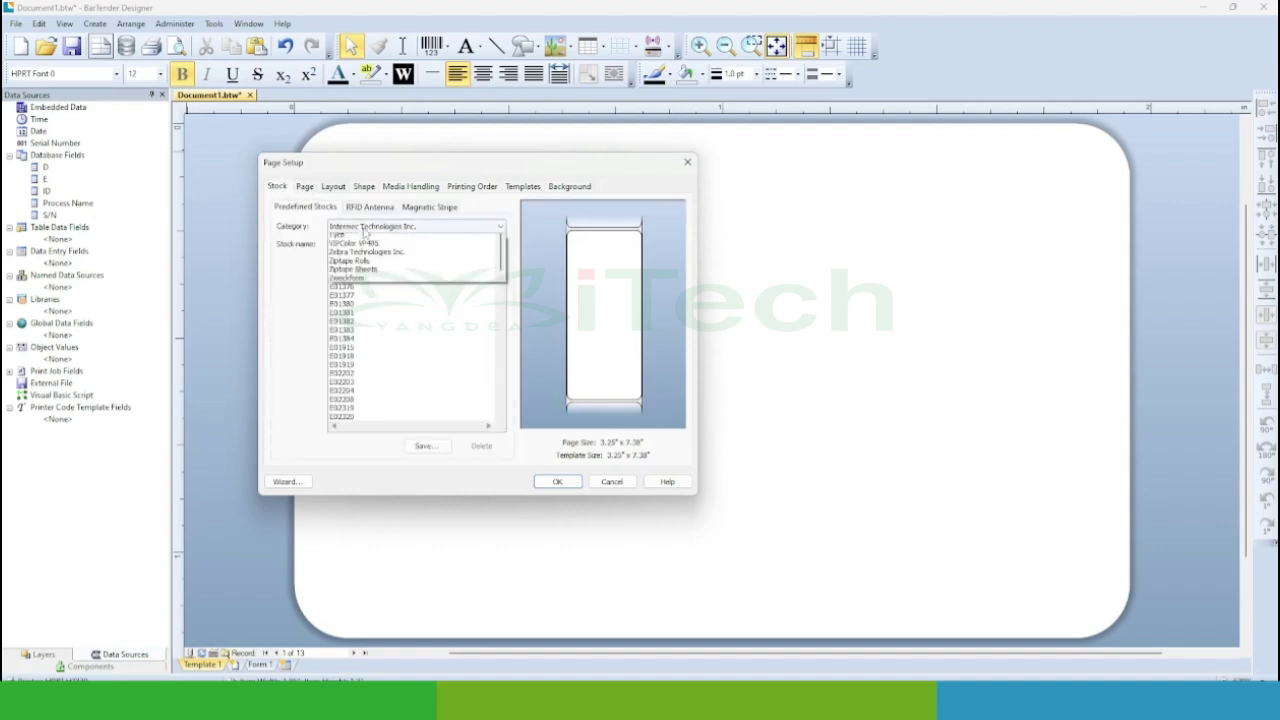
left_click(362, 229)
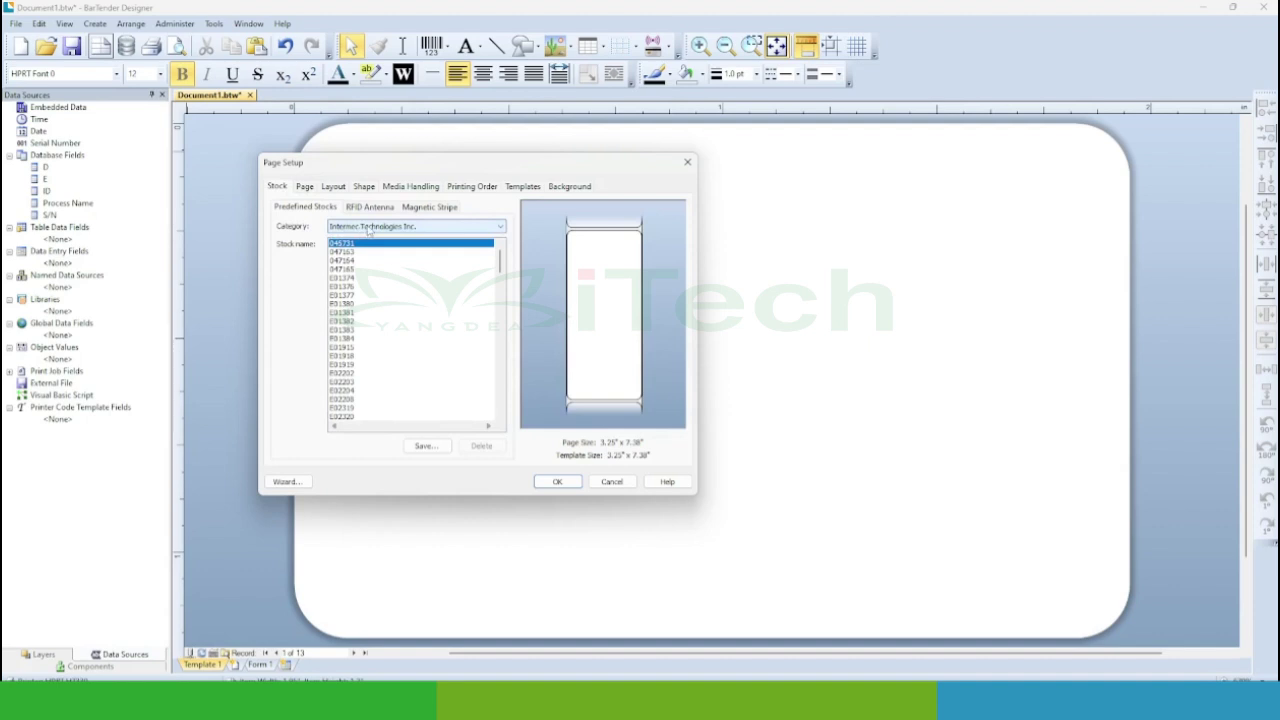
left_click(368, 230)
scroll(430, 370, "up", 5)
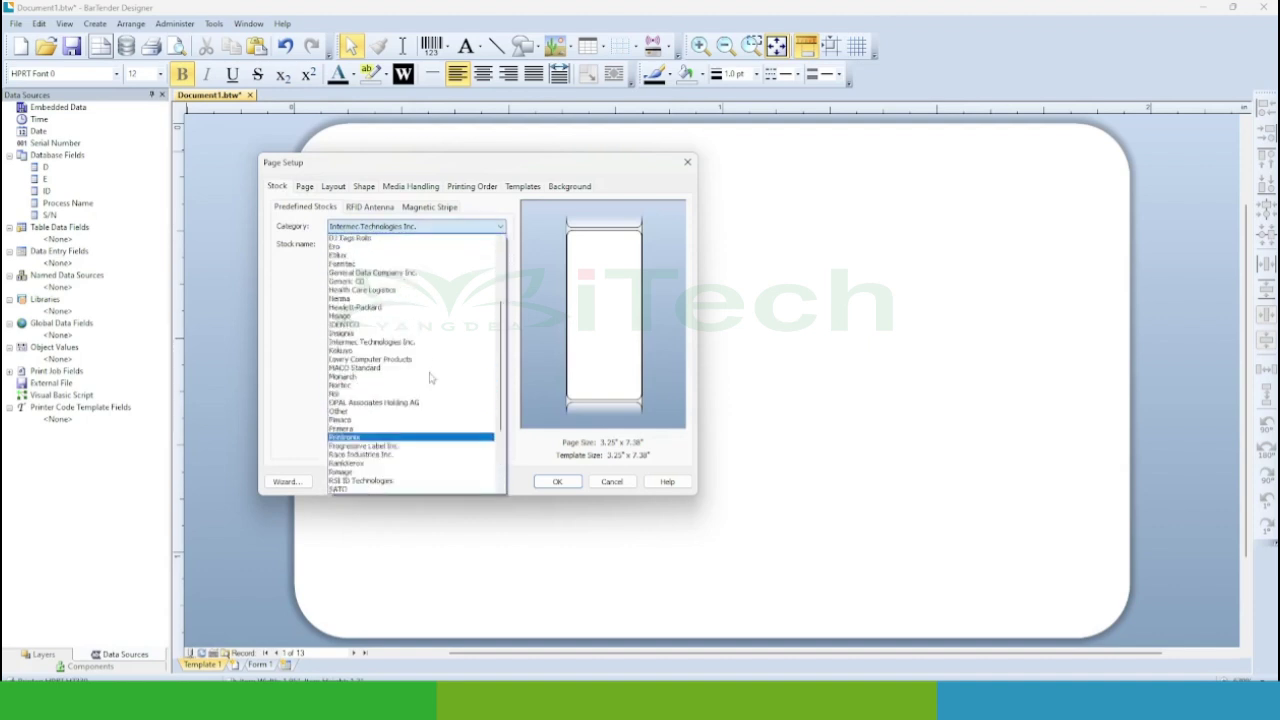
left_click(438, 228)
left_click(437, 228)
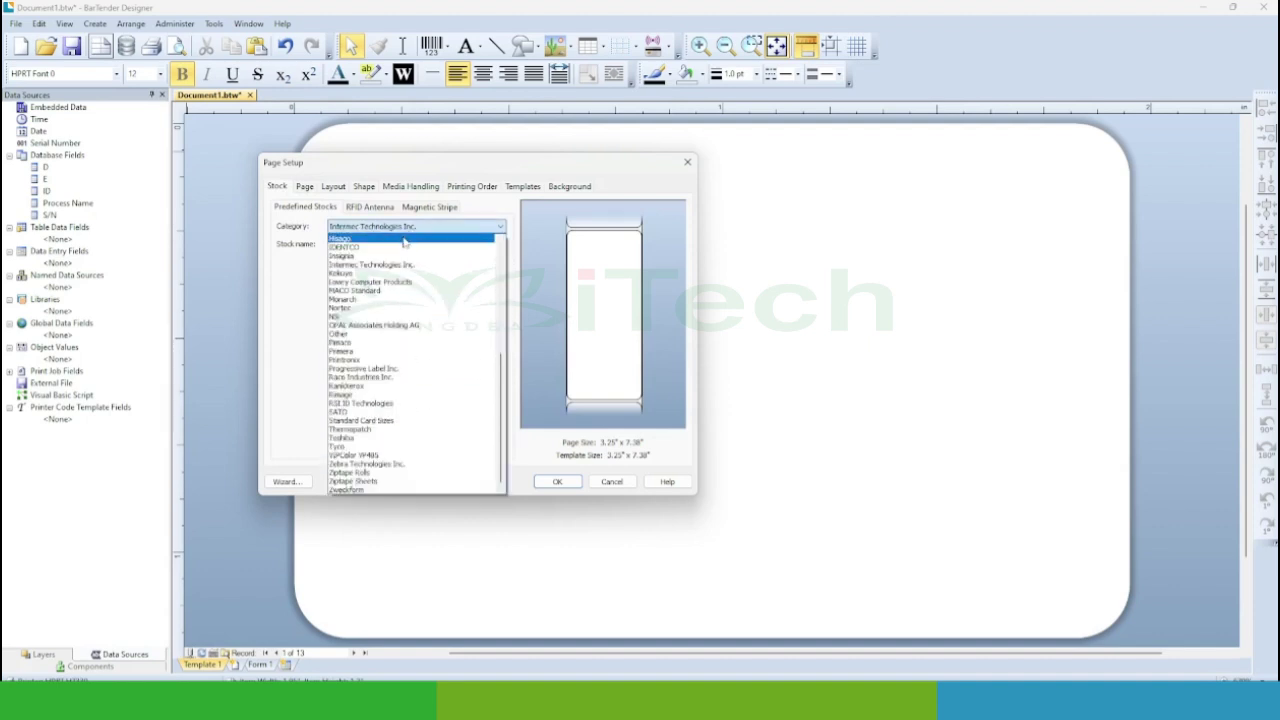
scroll(404, 243, "up", 8)
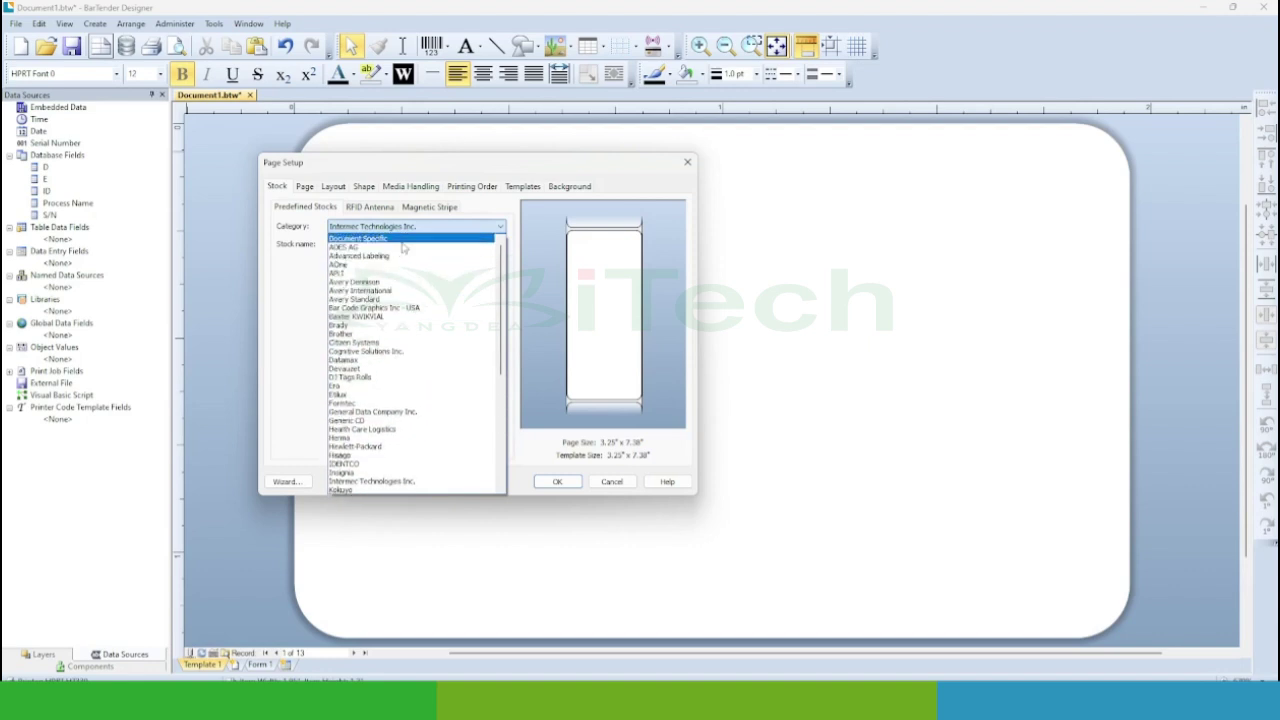
left_click(403, 243)
Look through the preset page sizes, keep User Defined Size, and set the page width to 4 in
left_click(308, 192)
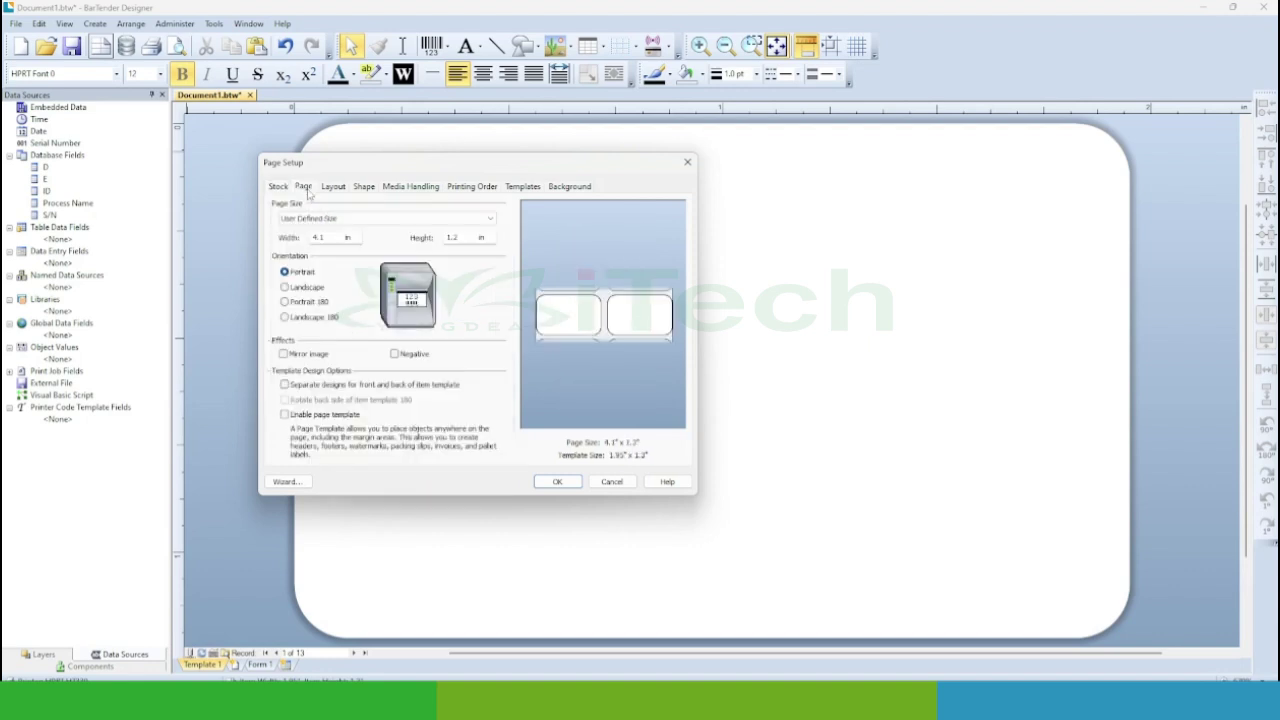
left_click(368, 219)
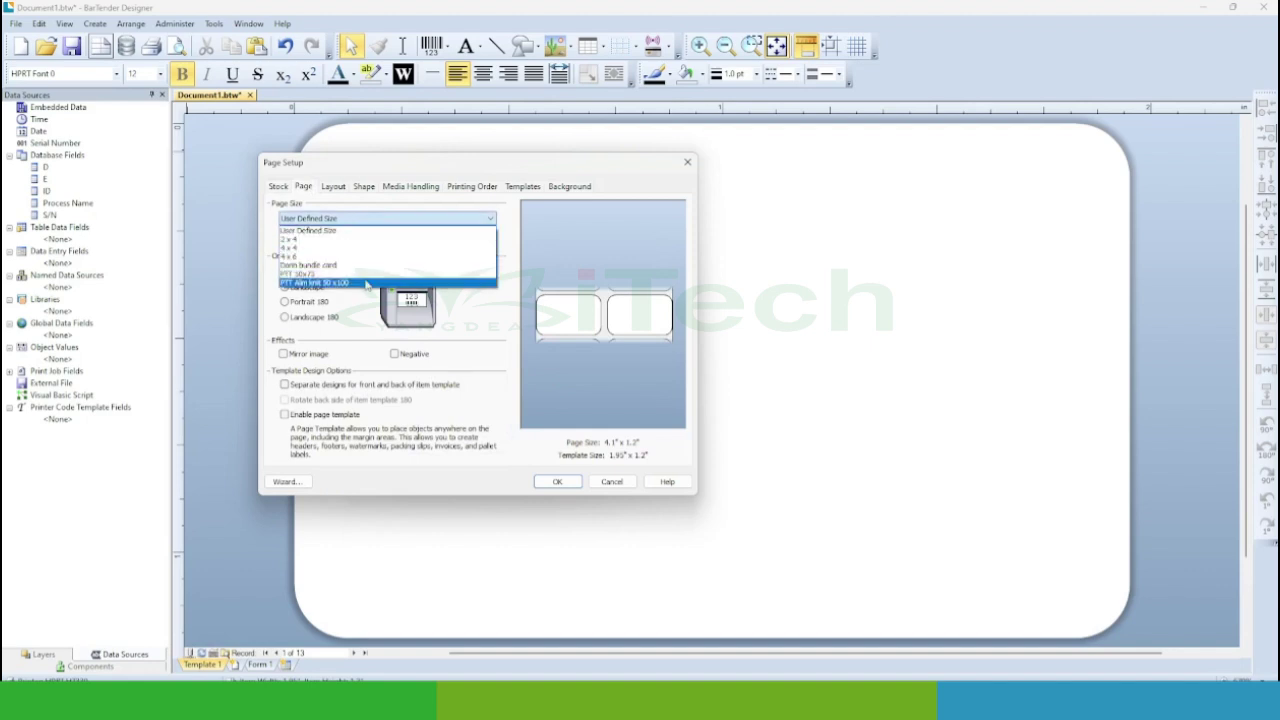
left_click(538, 252)
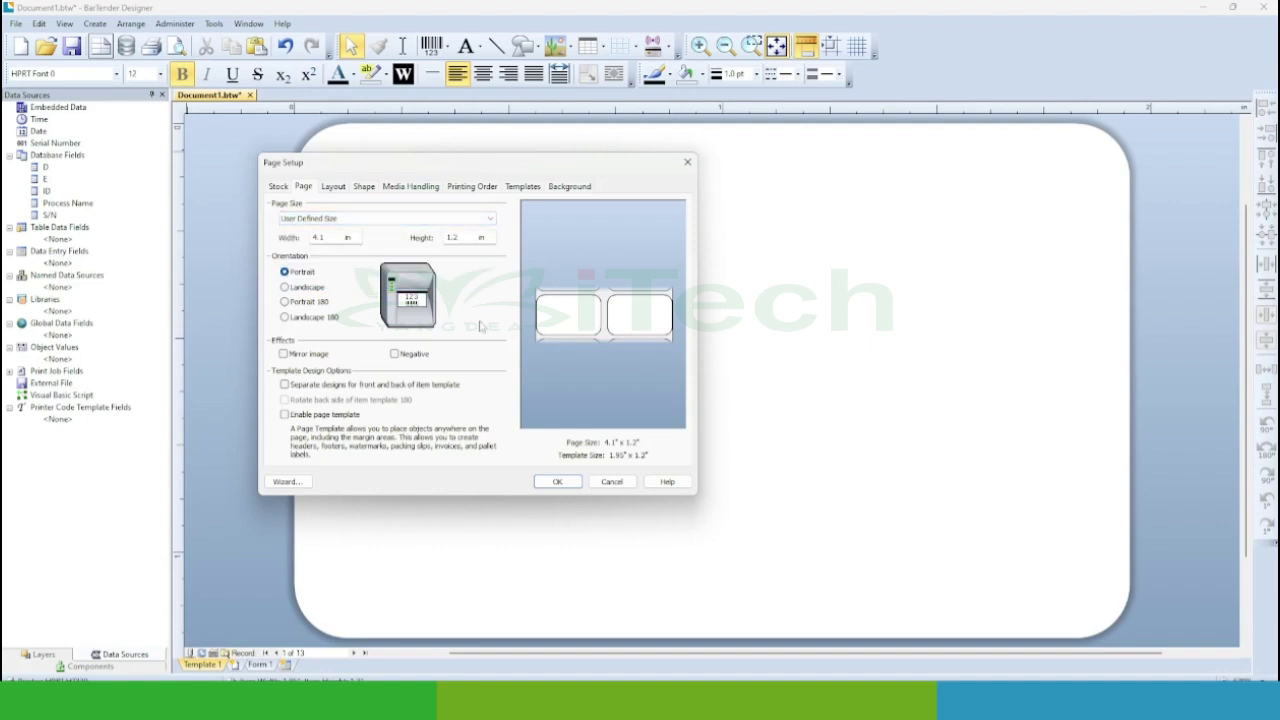
left_click(340, 238)
key("BackSpace")
type("2")
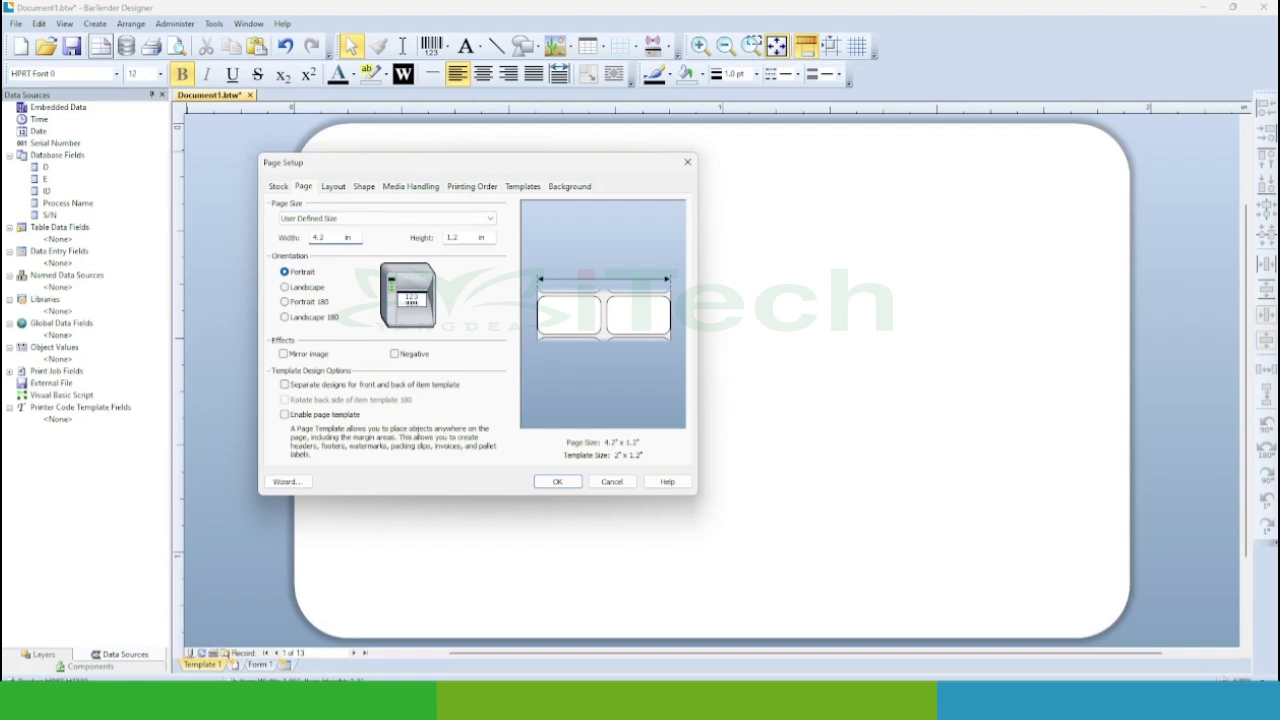
key("BackSpace")
type("5")
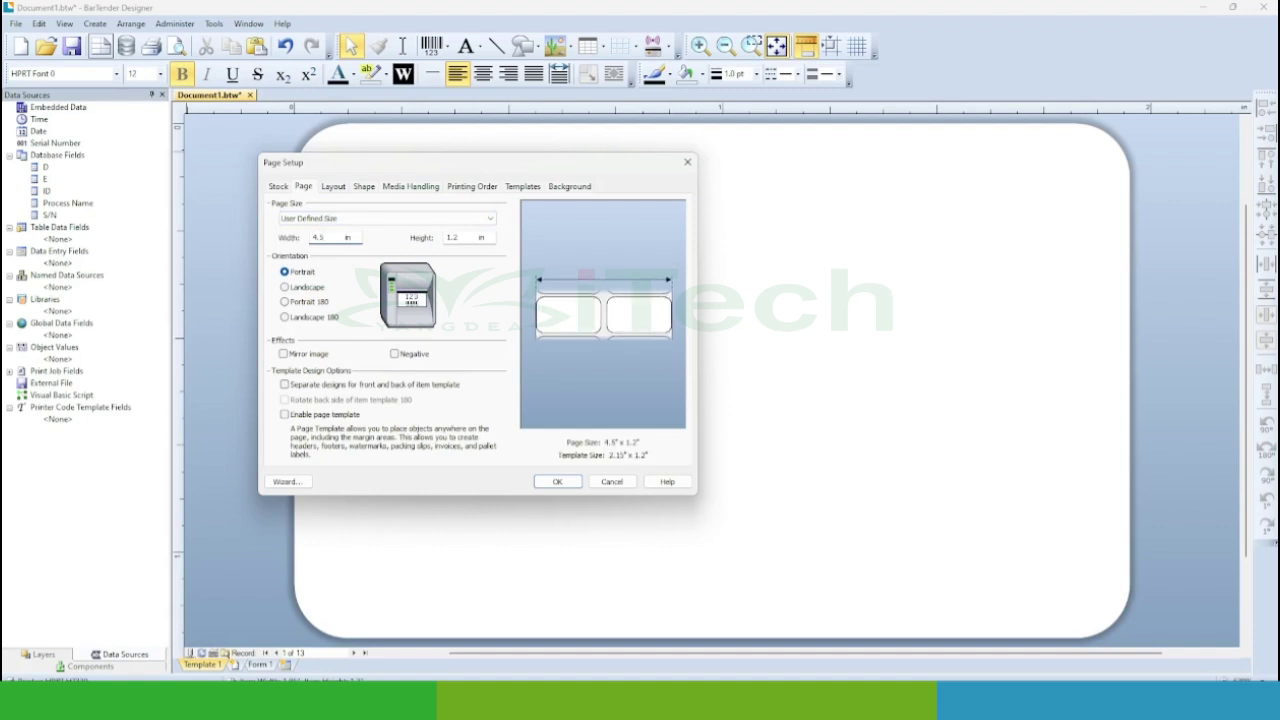
key("BackSpace")
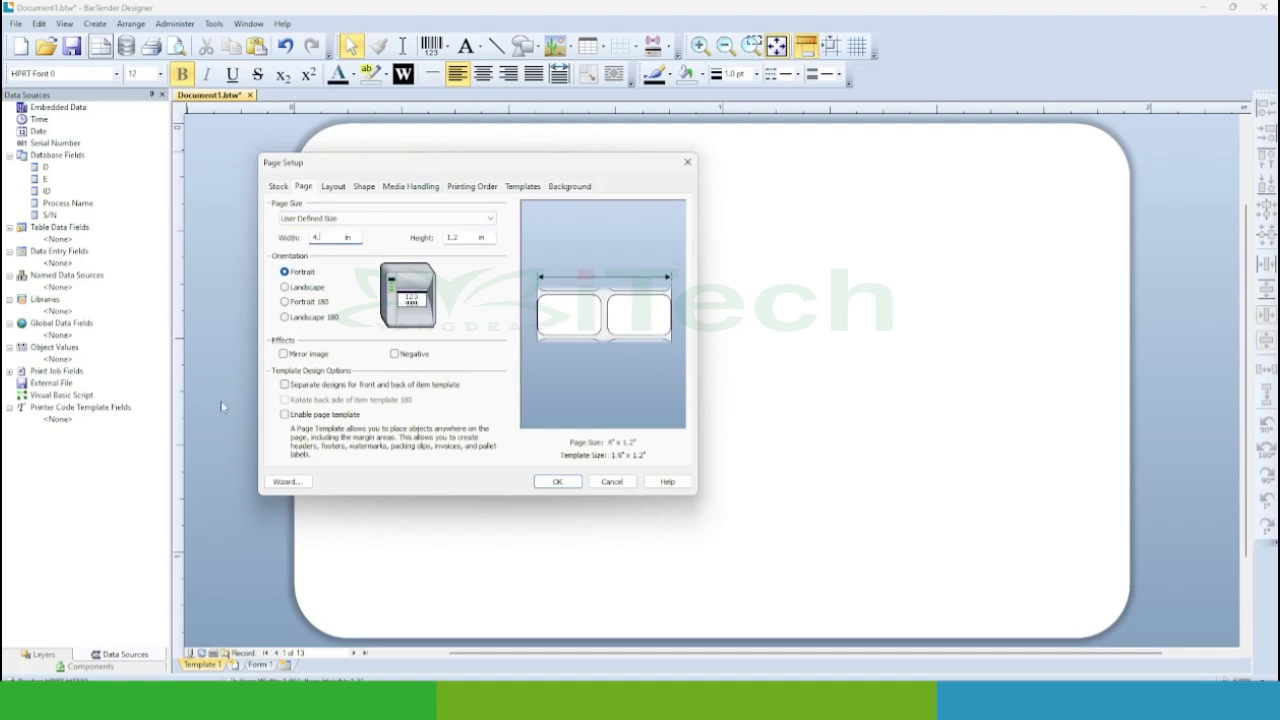
Try the Landscape, Portrait 180 and Landscape 180 page orientations and return to Portrait
left_click(310, 288)
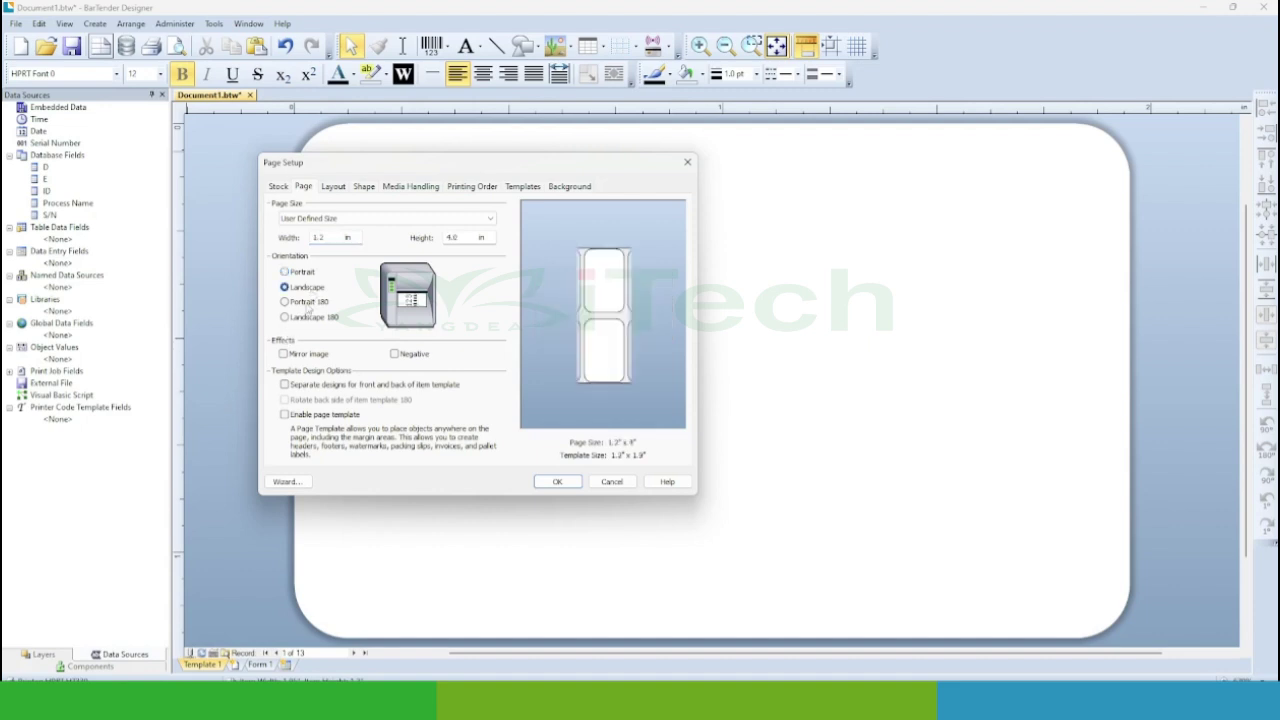
left_click(309, 302)
left_click(314, 318)
left_click(303, 272)
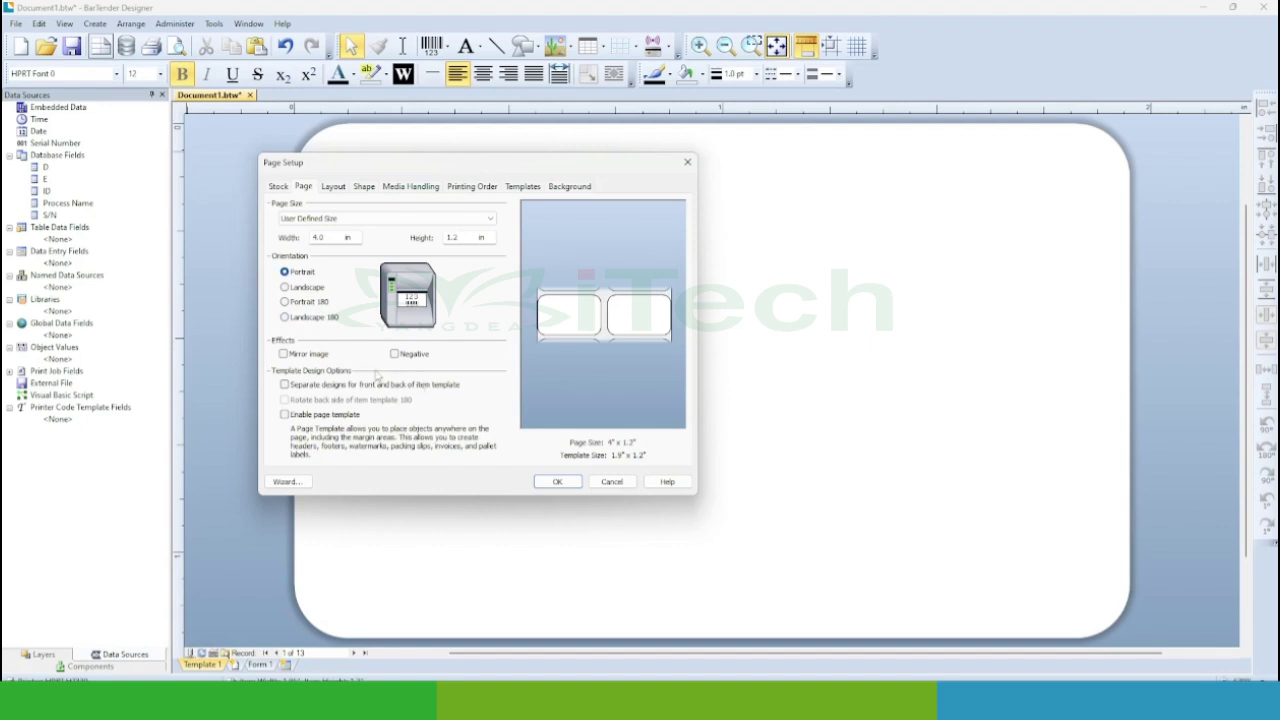
Try the Negative and Mirror image page effects, turning each one on and off
left_click(418, 357)
left_click(285, 354)
left_click(403, 358)
left_click(284, 354)
Set the label layout to 3 rows and 3 columns
left_click(333, 187)
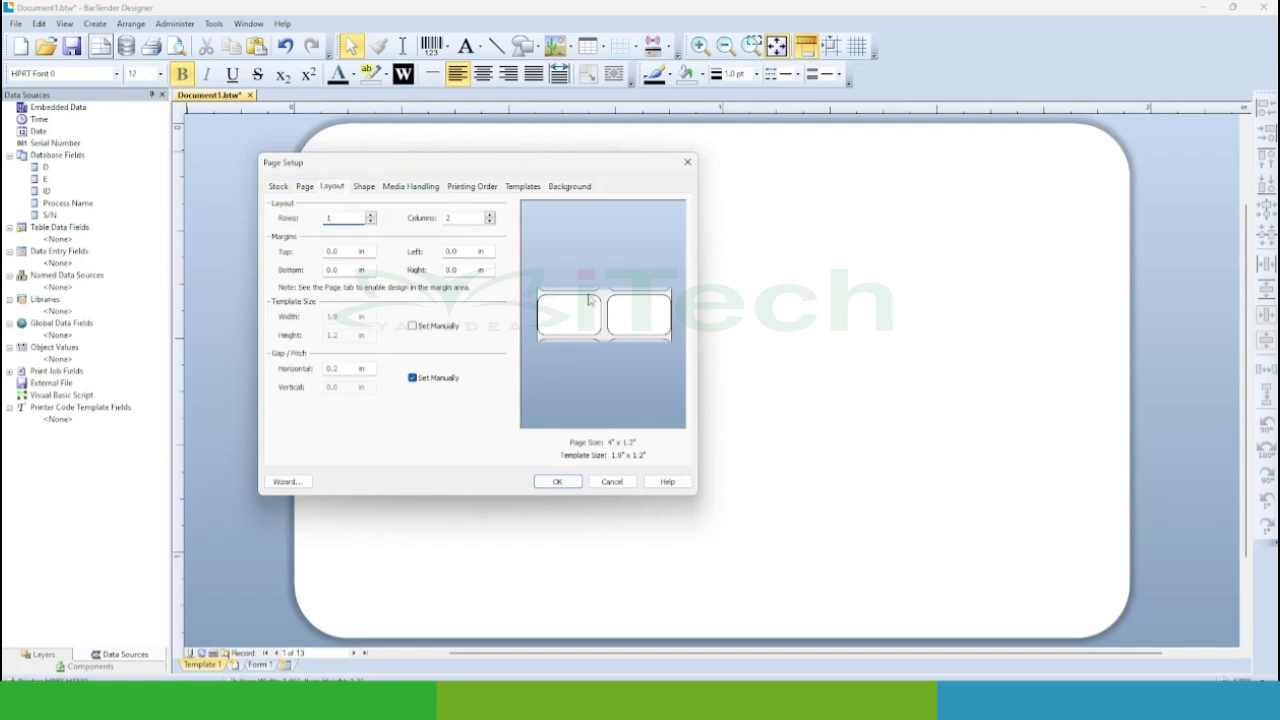
left_click(370, 215)
left_click(370, 215)
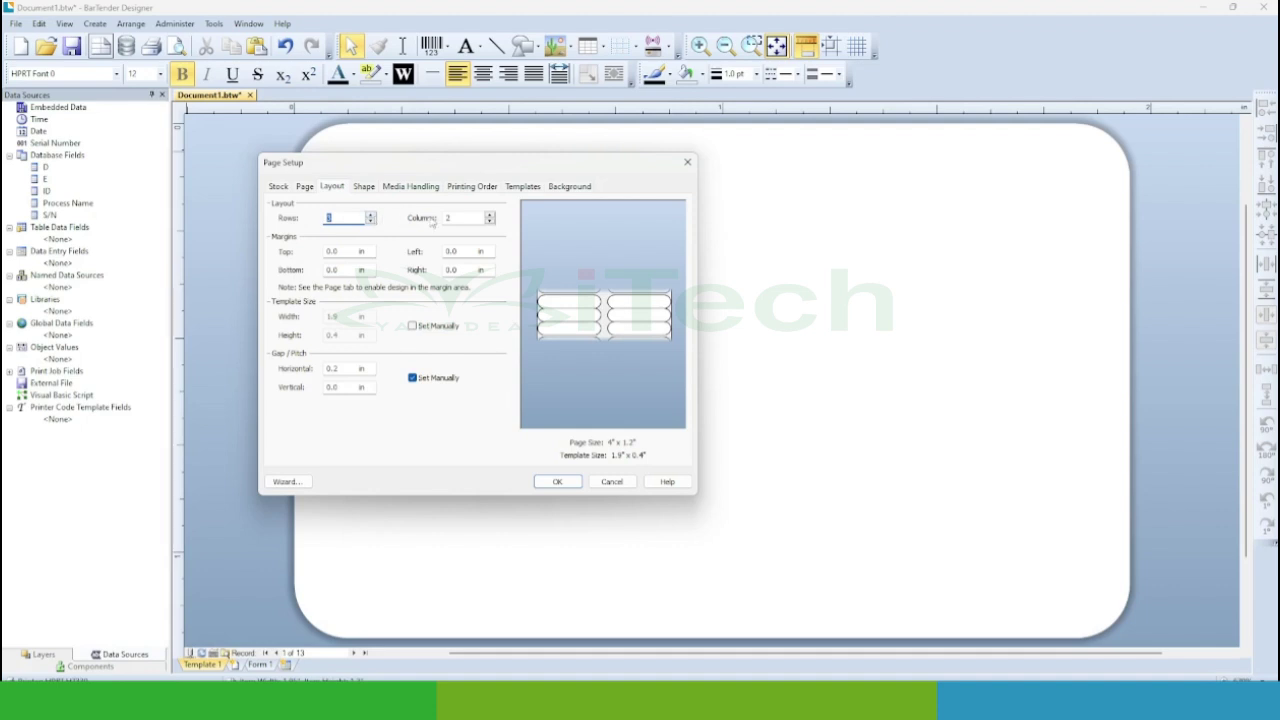
left_click(490, 215)
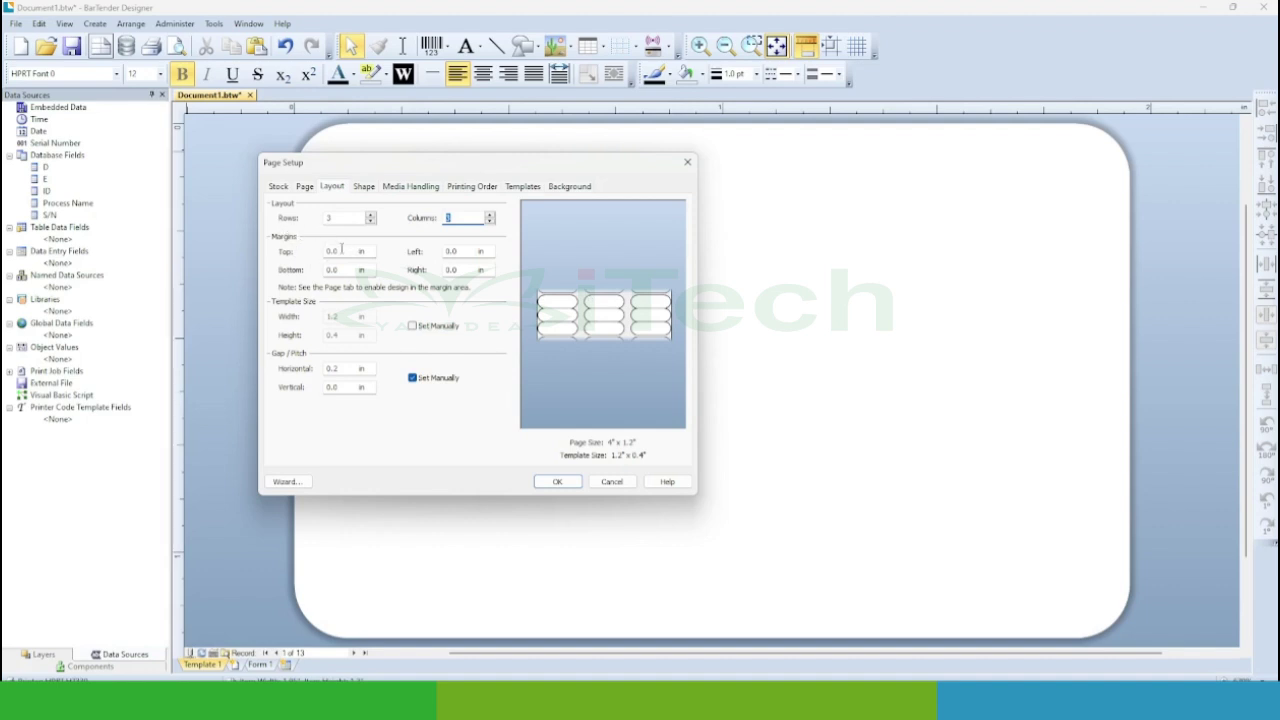
Go through the four margin fields and the template size option, and turn off the manual gap/pitch setting
left_click(340, 251)
left_click(341, 270)
left_click(461, 271)
left_click(457, 253)
left_click(412, 326)
left_click(444, 380)
left_click(438, 327)
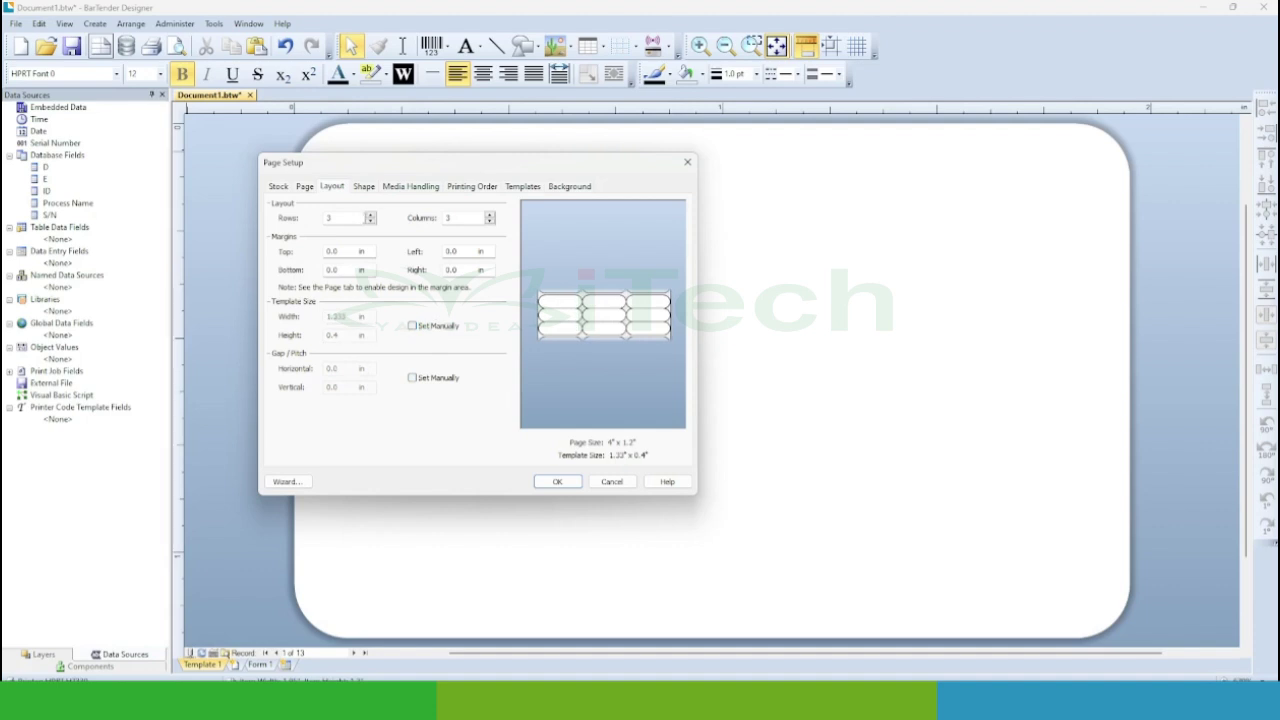
Set the label layout to 1 row and 2 columns
left_click(361, 216)
key("BackSpace")
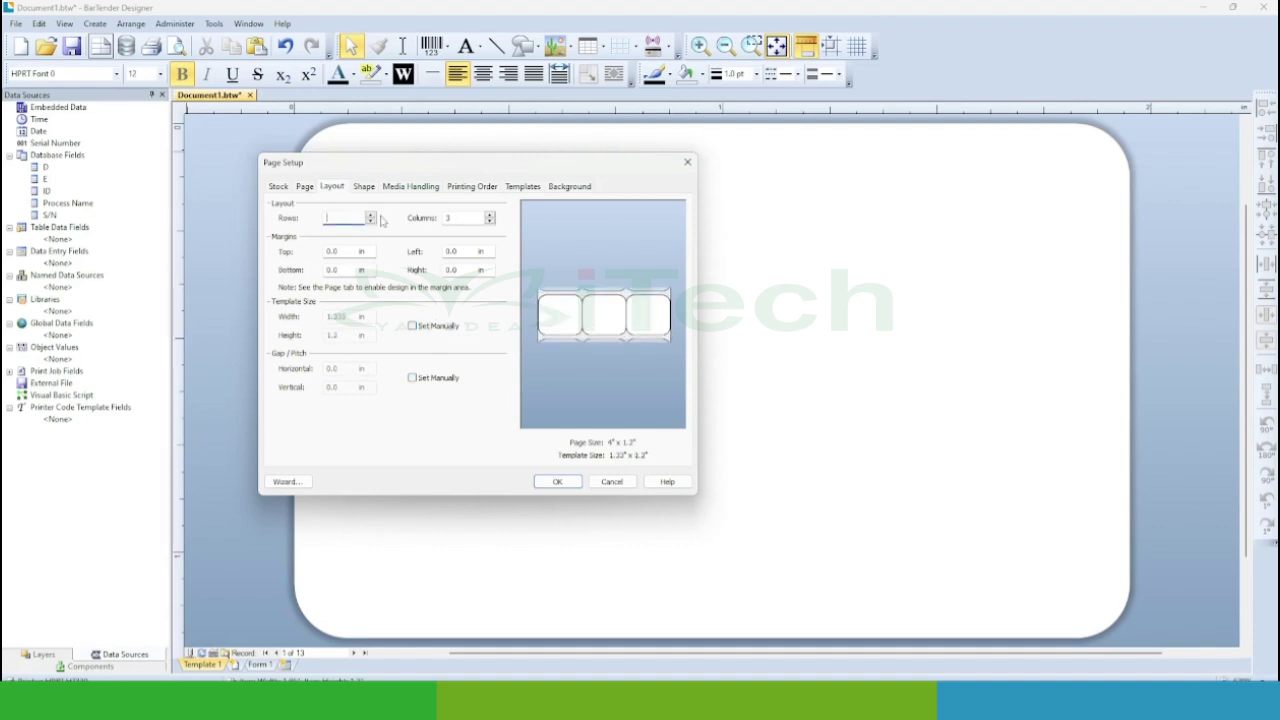
type("1")
left_click(468, 221)
key("BackSpace")
type("12")
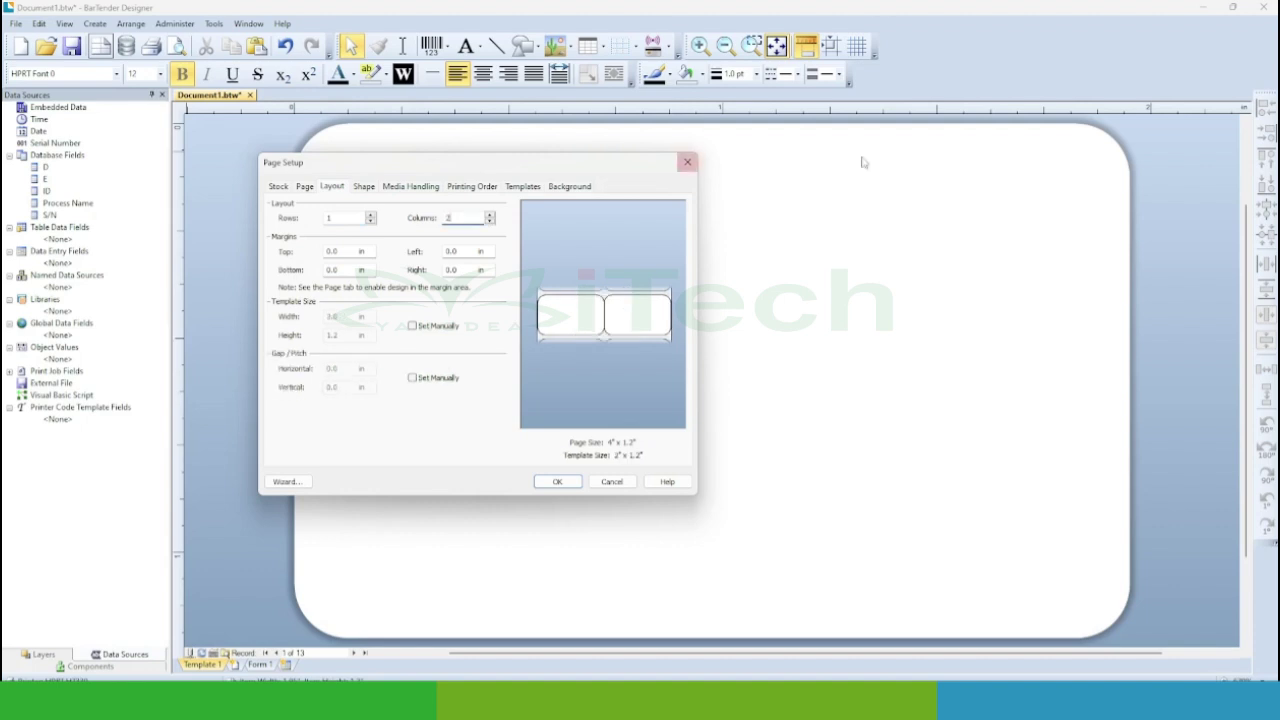
Try the Ellipse and Rectangle template shapes
left_click(364, 188)
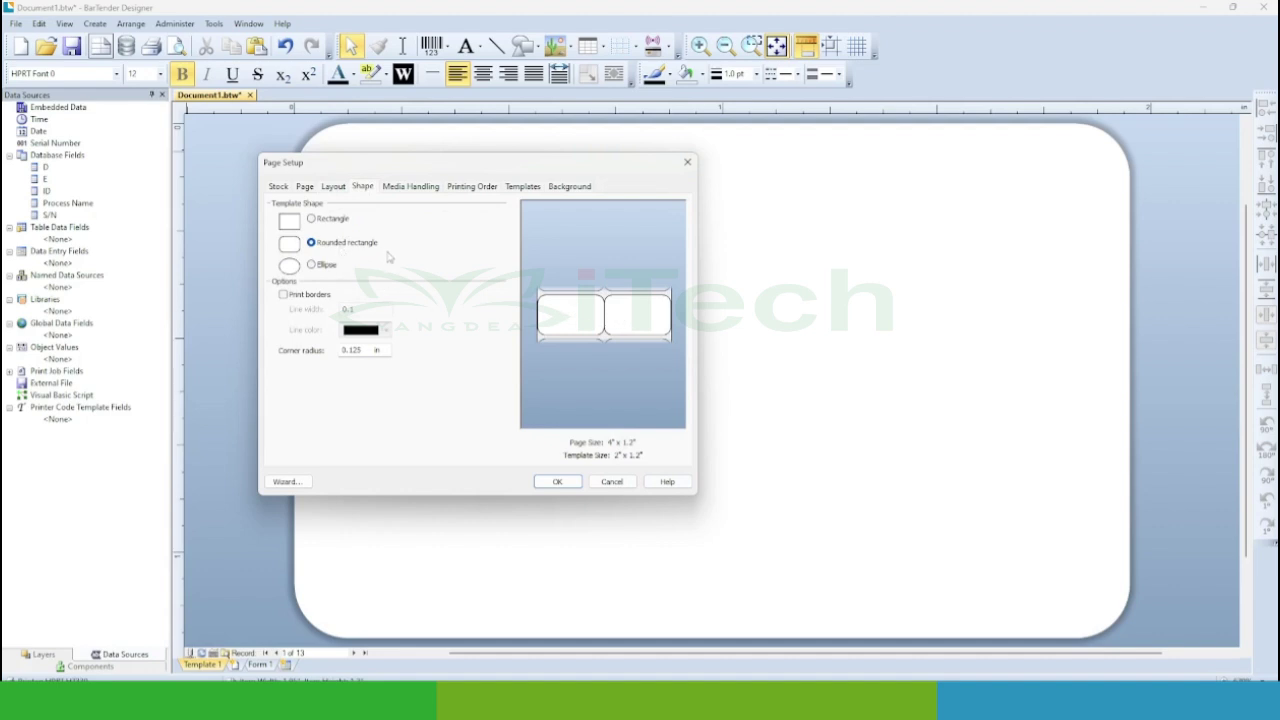
left_click(313, 265)
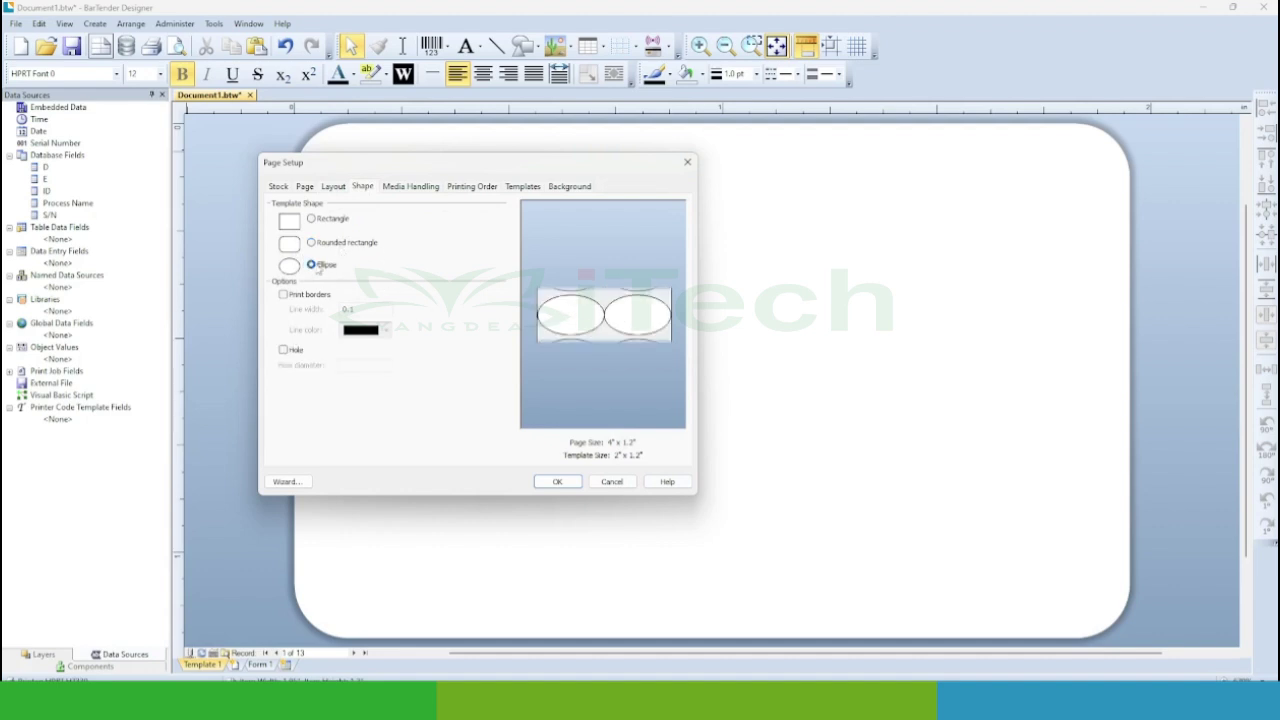
left_click(326, 224)
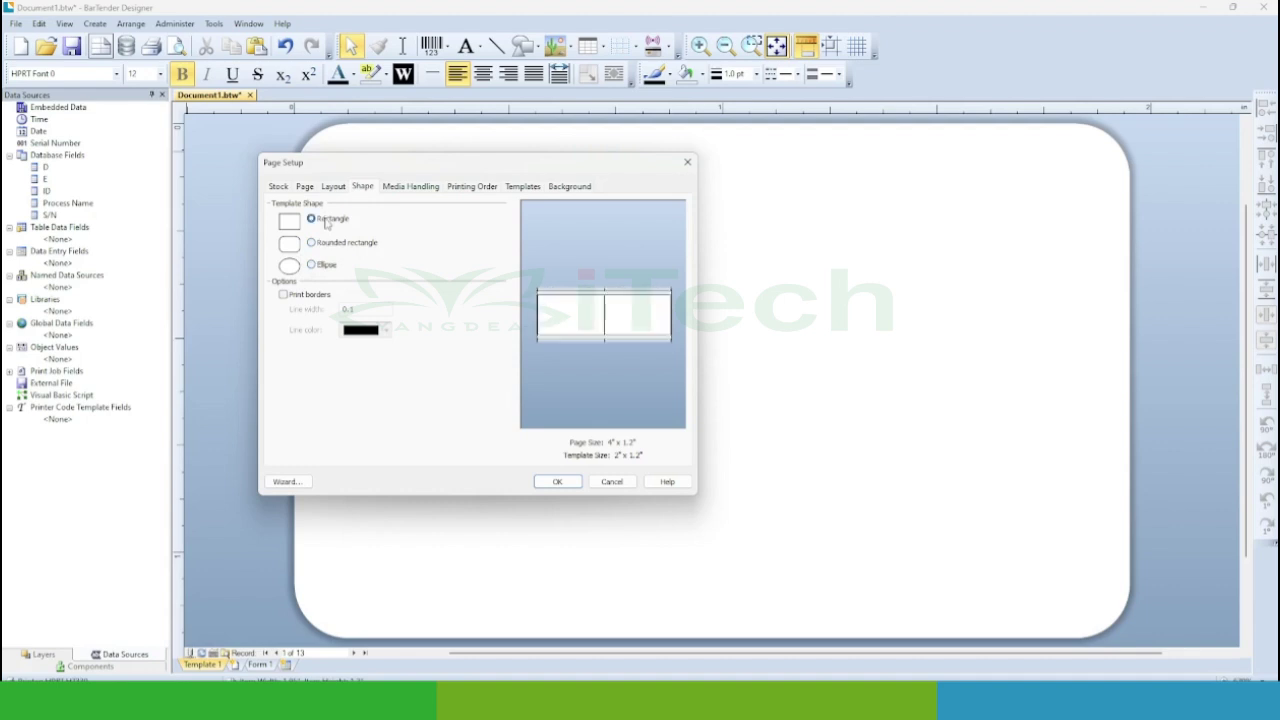
Enable printed borders with a 0.2 pt line width and set the template shape to Rounded rectangle
left_click(320, 295)
left_click(356, 312)
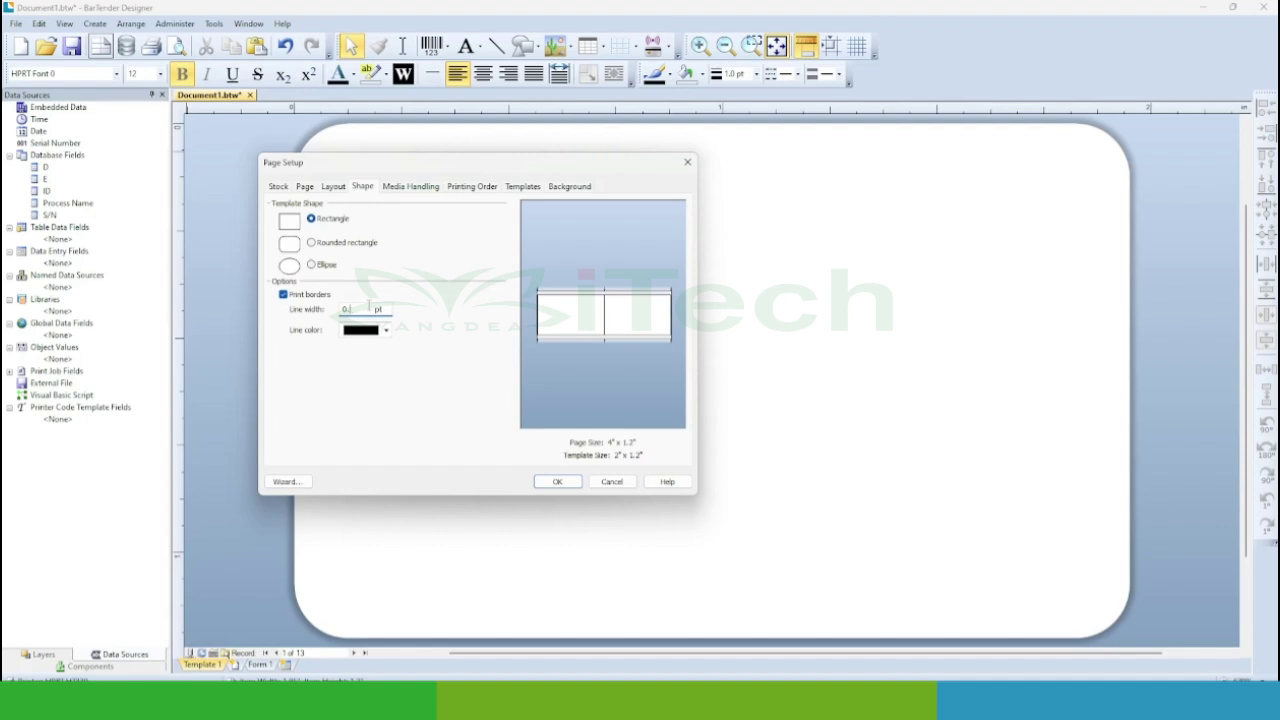
left_click(332, 244)
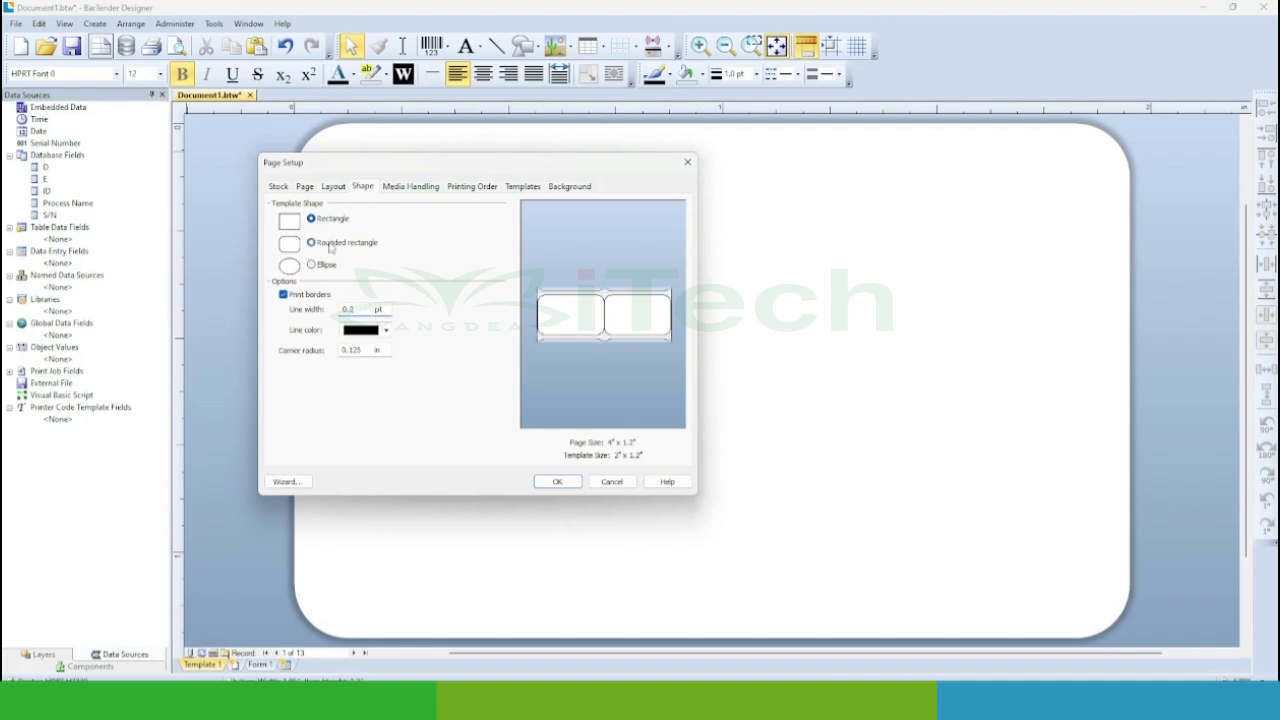
Review the available media handling actions and keep Use Driver's Settings
left_click(409, 188)
left_click(417, 218)
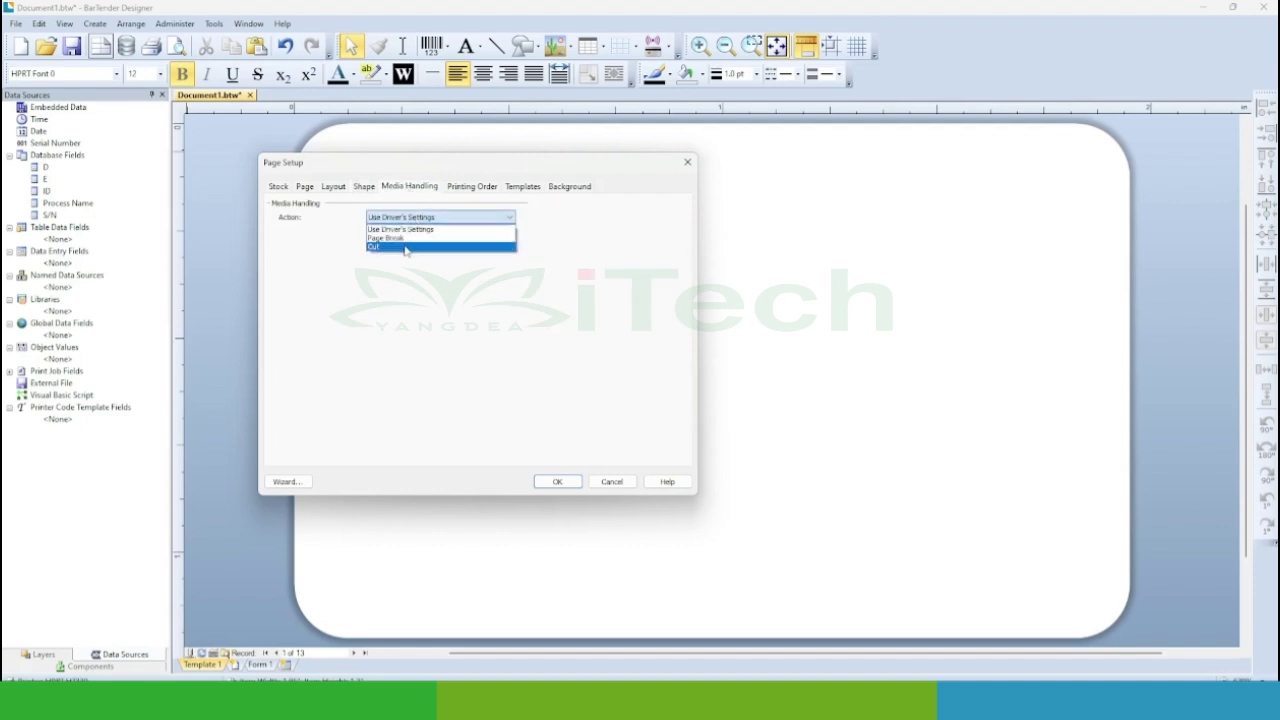
left_click(389, 318)
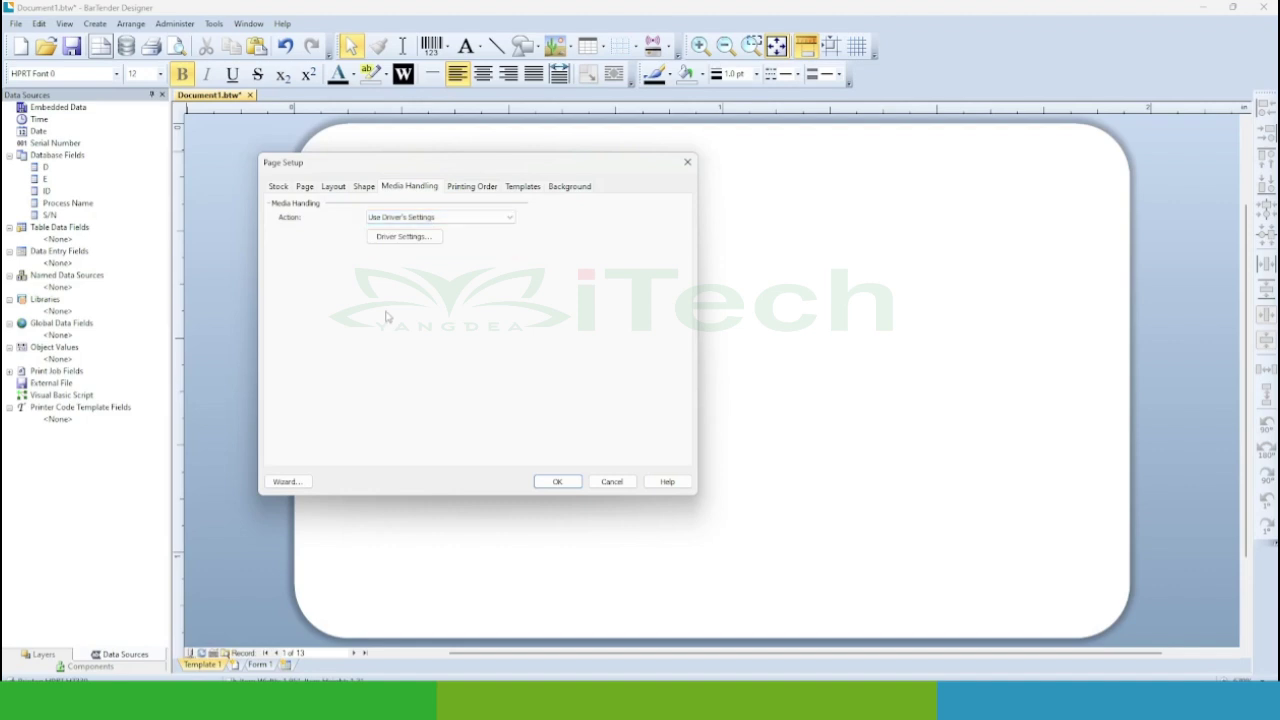
Review the page setup's media handling actions, the starting corner choices for the printing order, and the item templates
left_click(456, 218)
left_click(440, 272)
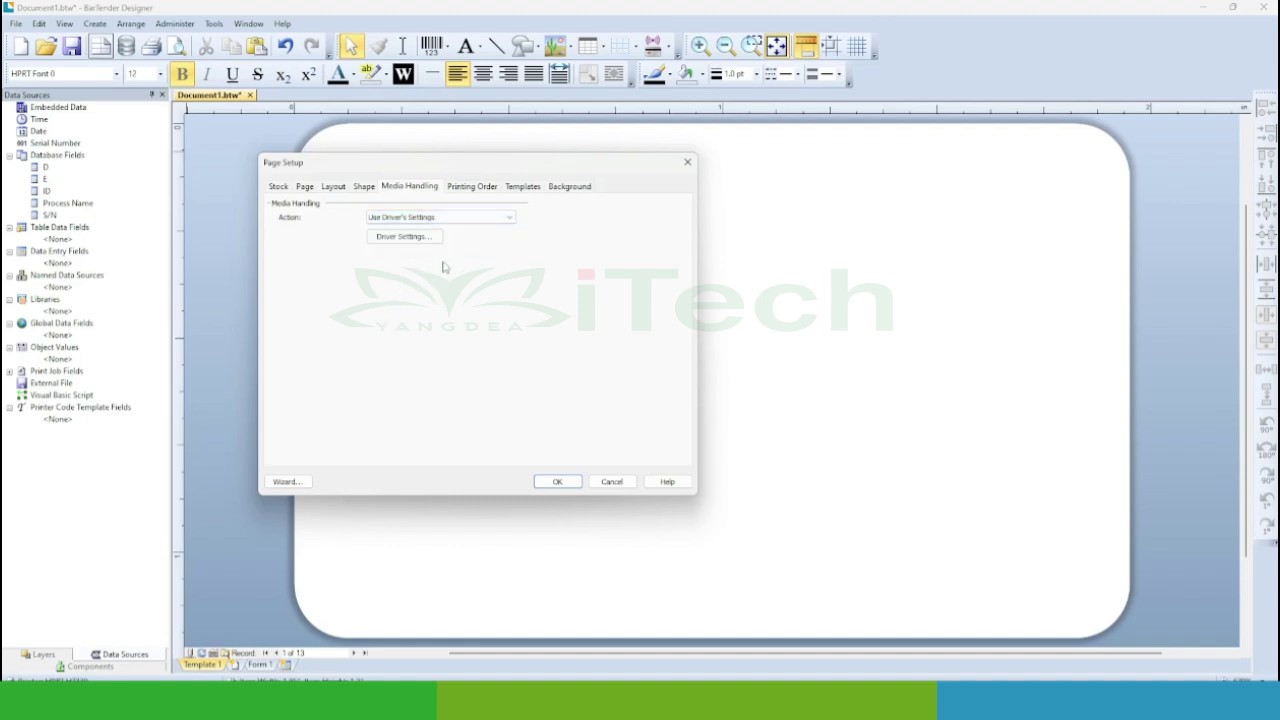
left_click(474, 188)
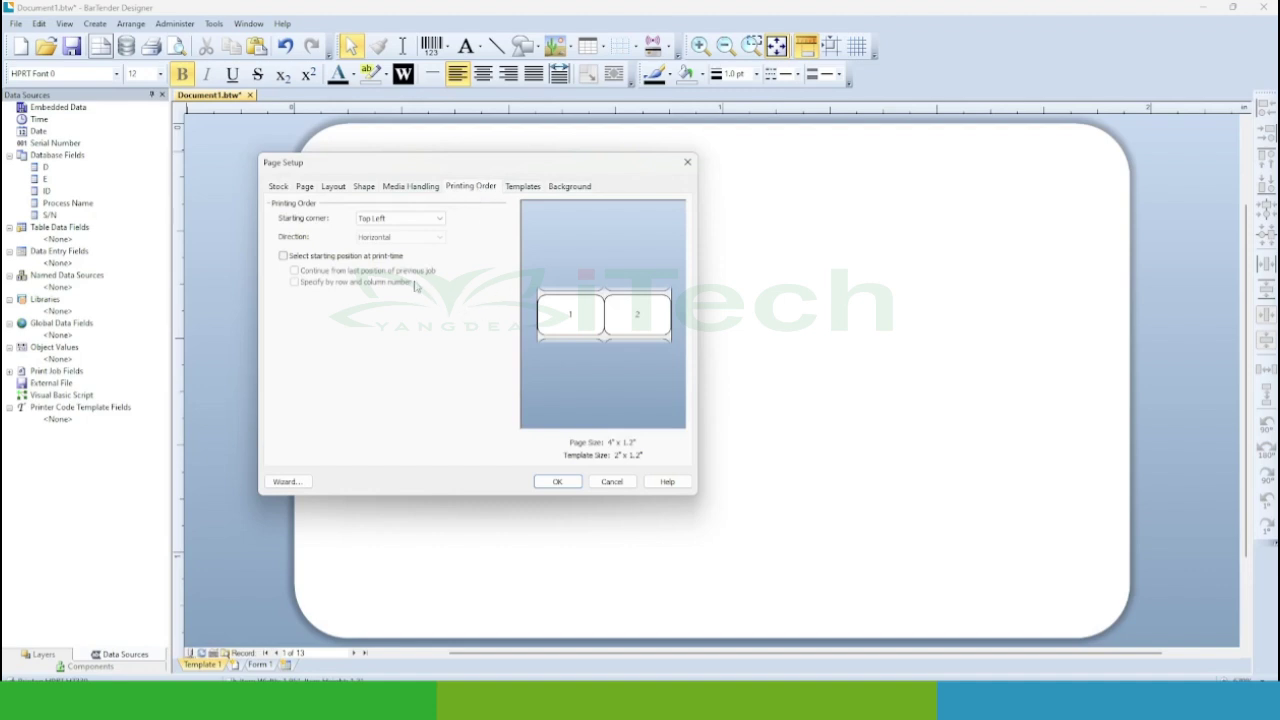
left_click(409, 222)
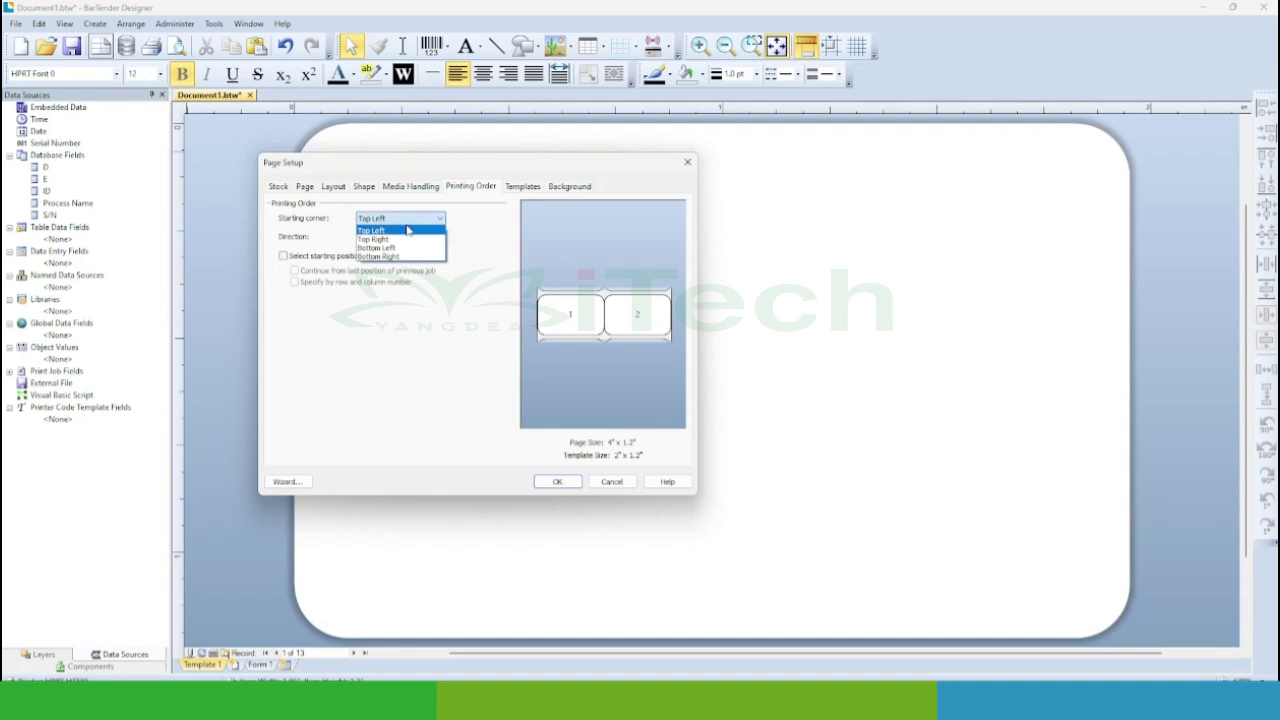
left_click(521, 187)
left_click(521, 187)
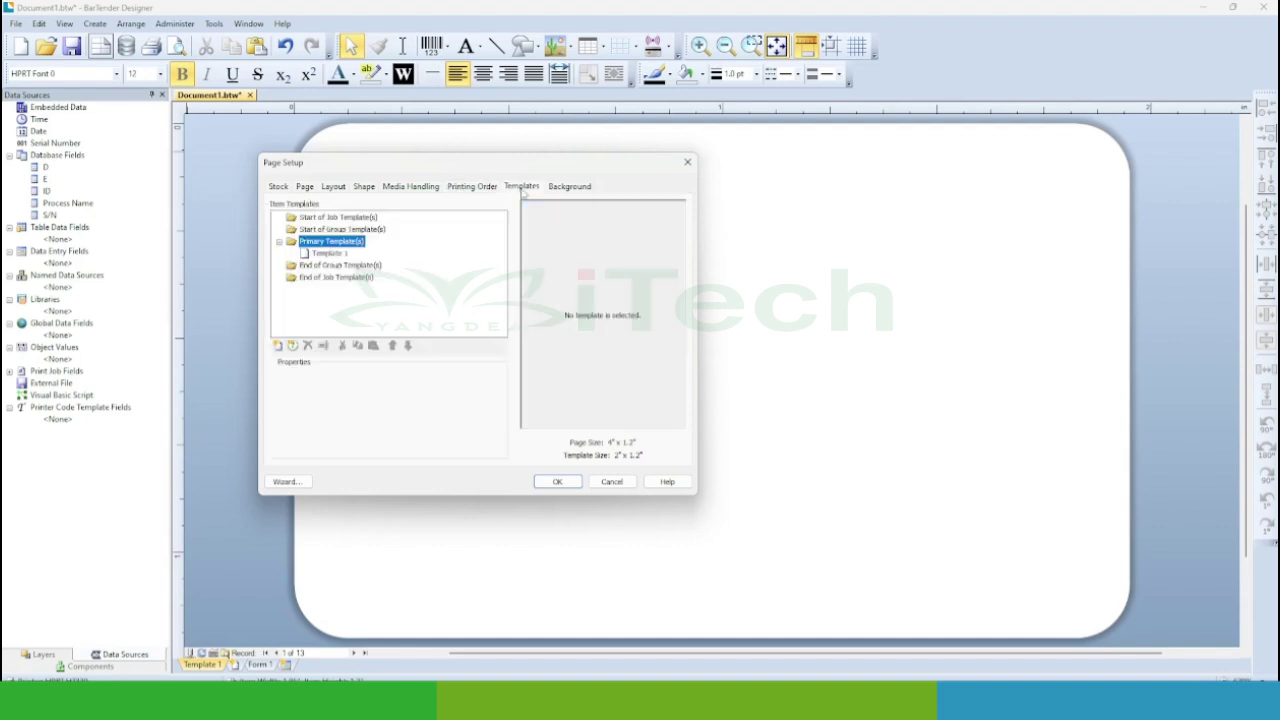
Review the background's picture source, color and design guide image settings, and move the Page Setup dialog toward the middle of the label
left_click(556, 187)
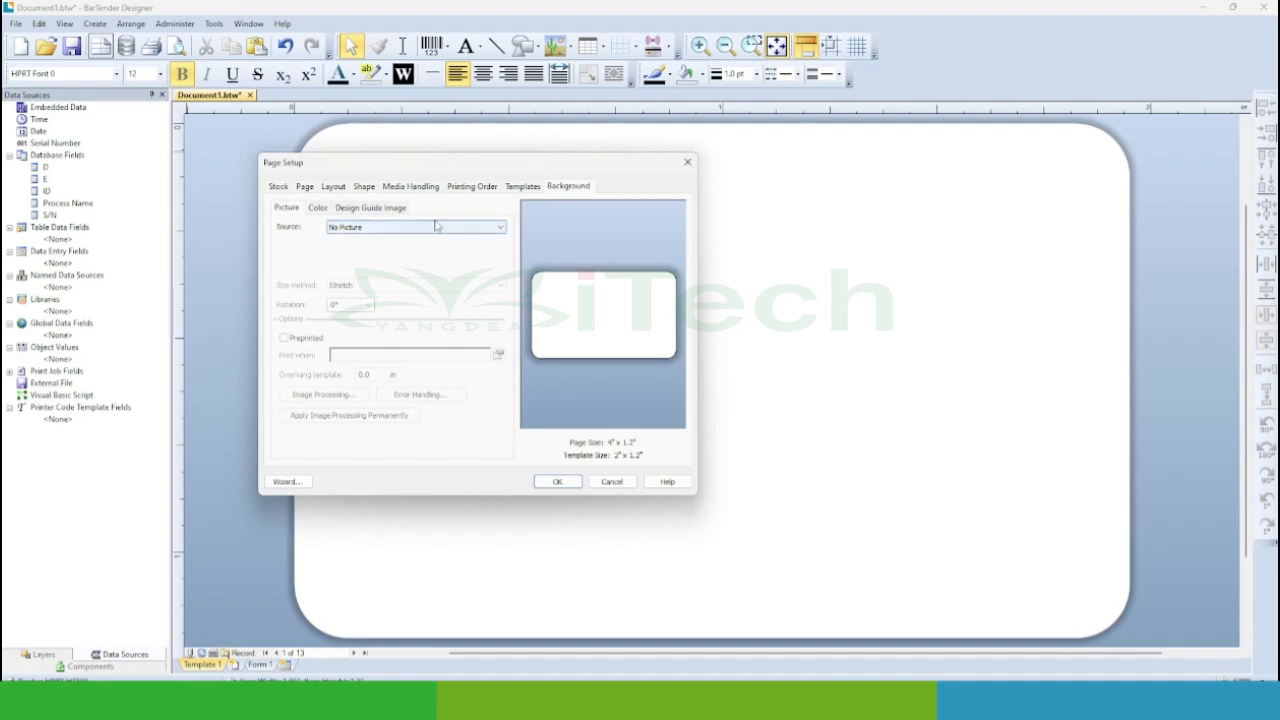
left_click(437, 227)
left_click(437, 231)
left_click(318, 207)
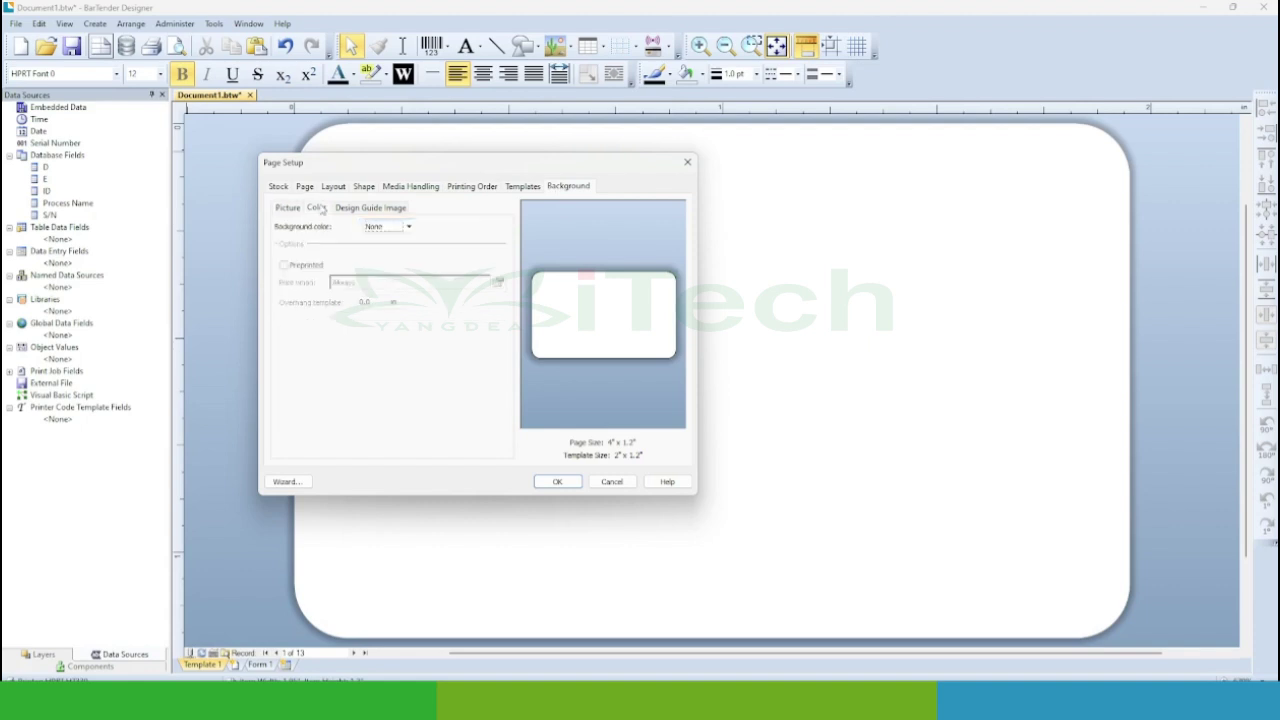
left_click(370, 208)
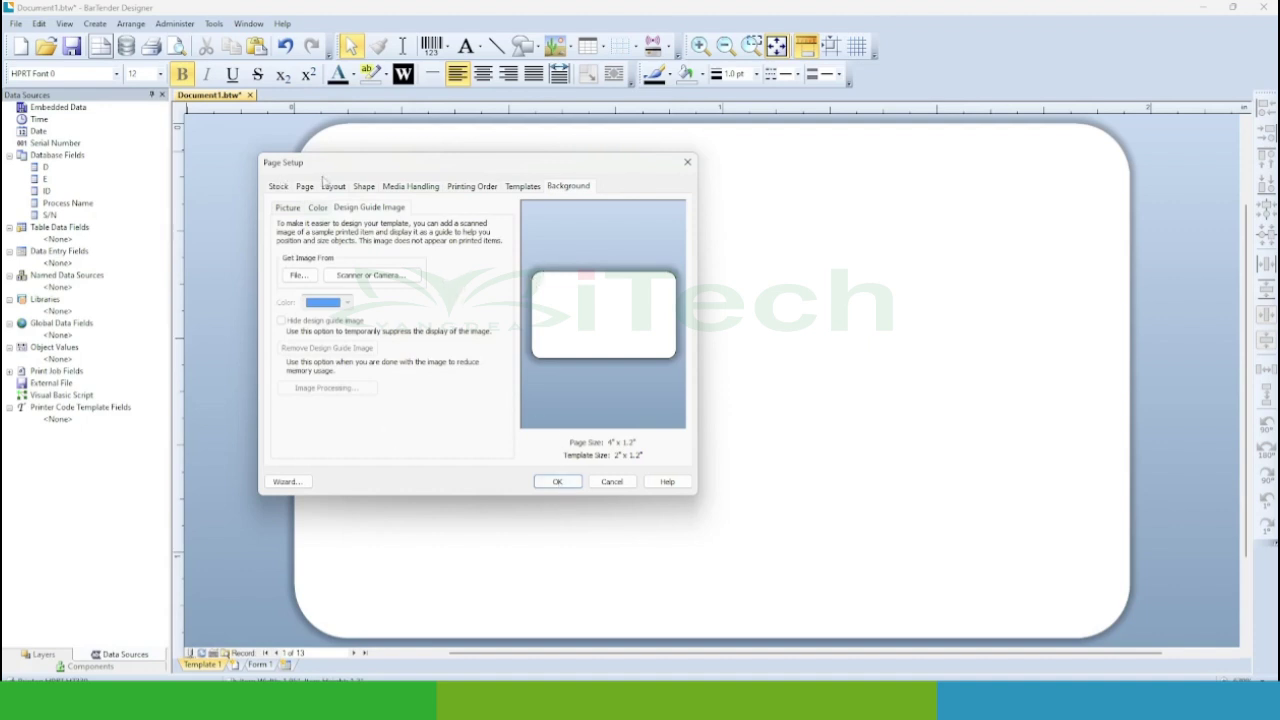
left_click_drag(435, 208, 493, 208)
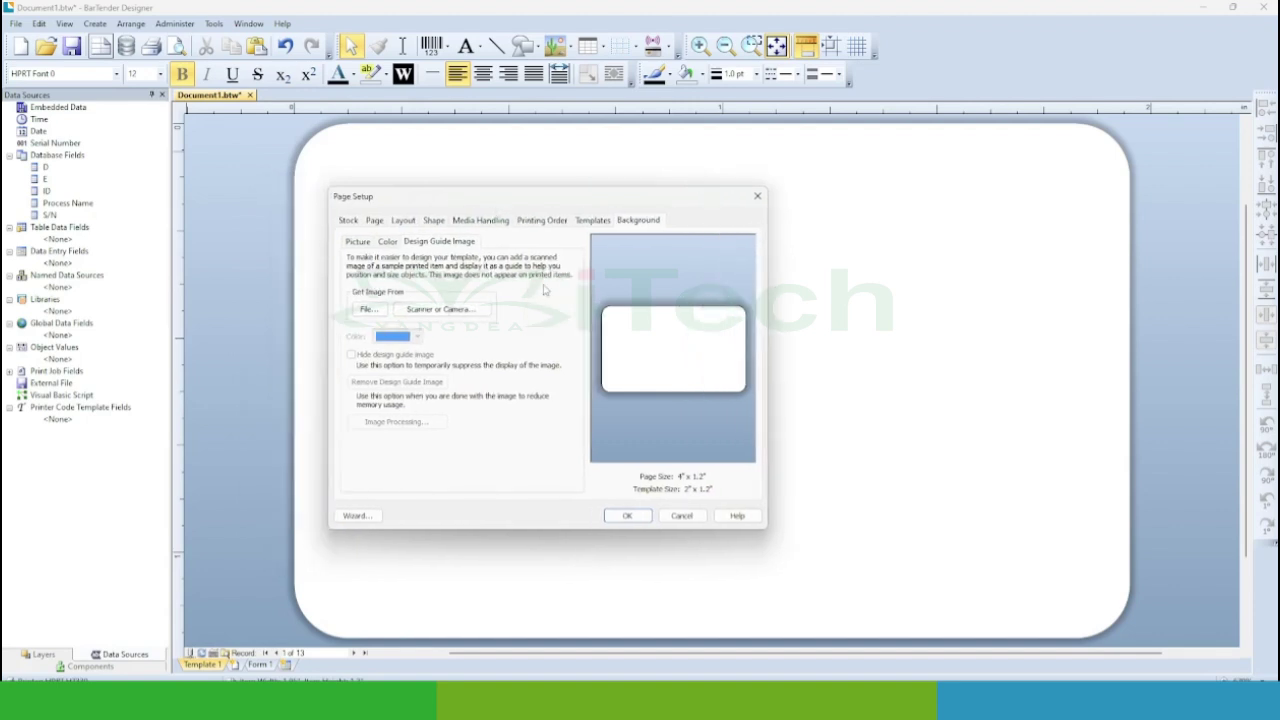
left_click_drag(409, 205, 488, 215)
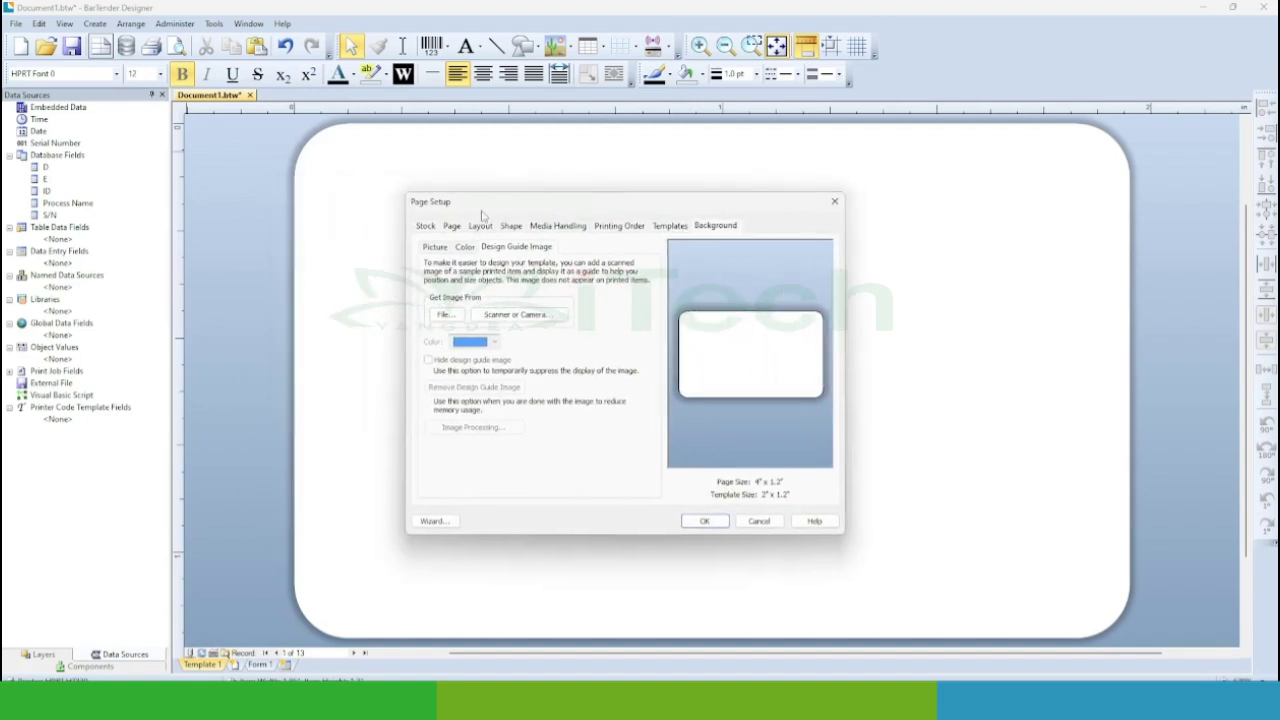